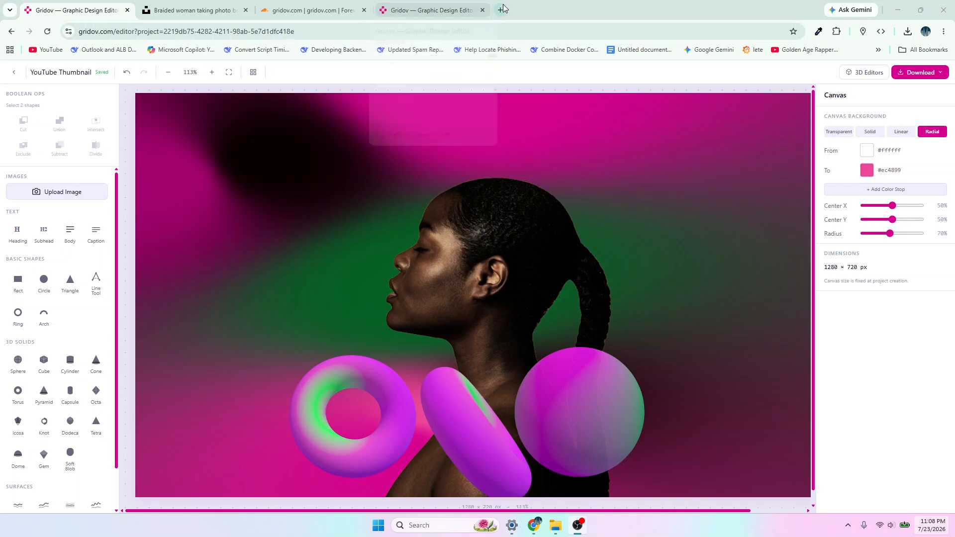
# - Open gridov.com in a new browser tab and continue to the designs dashboard
pyautogui.click(482, 10)
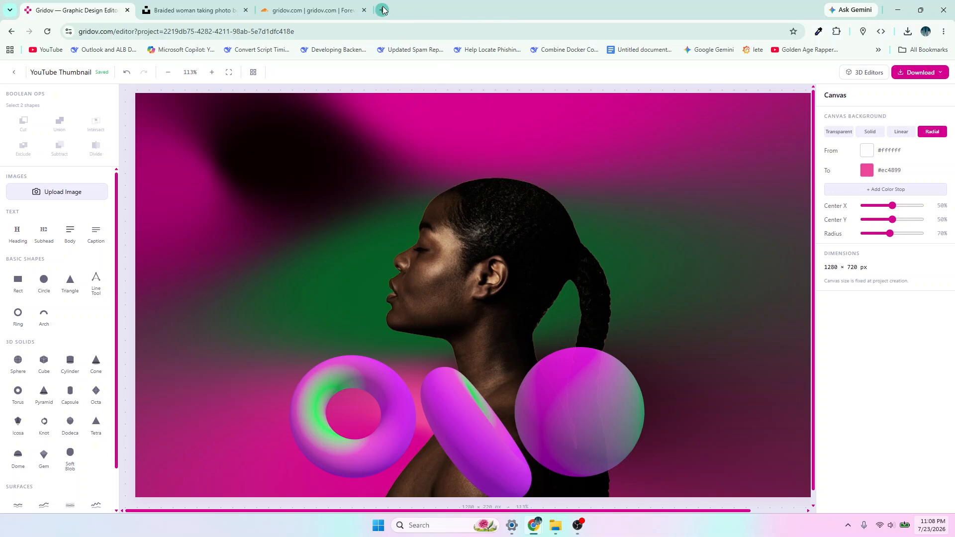
pyautogui.click(384, 10)
pyautogui.write('gri')
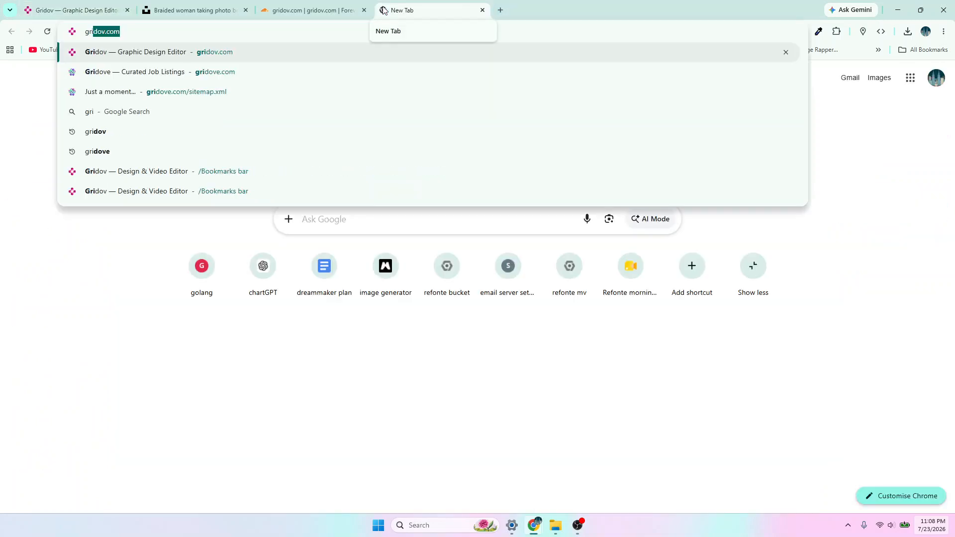
pyautogui.press('Return')
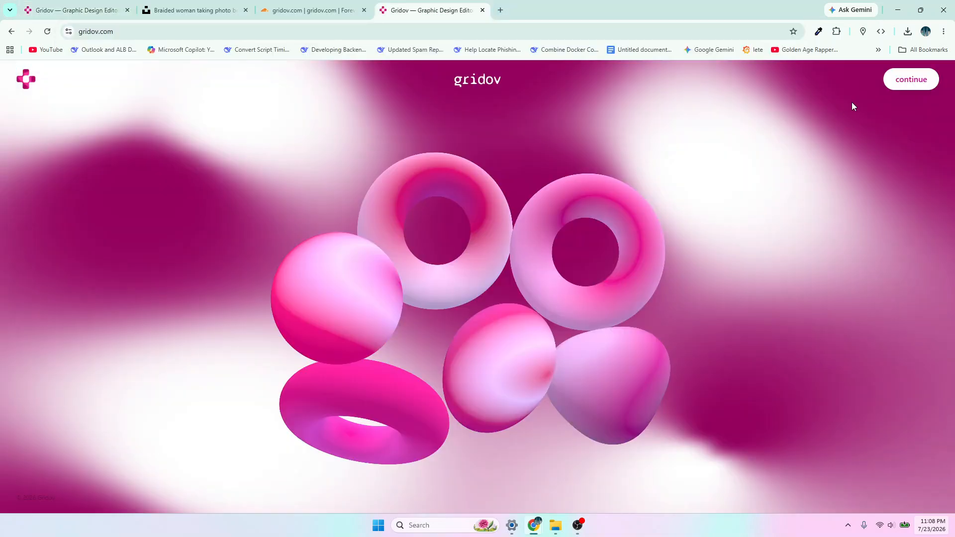
pyautogui.click(910, 83)
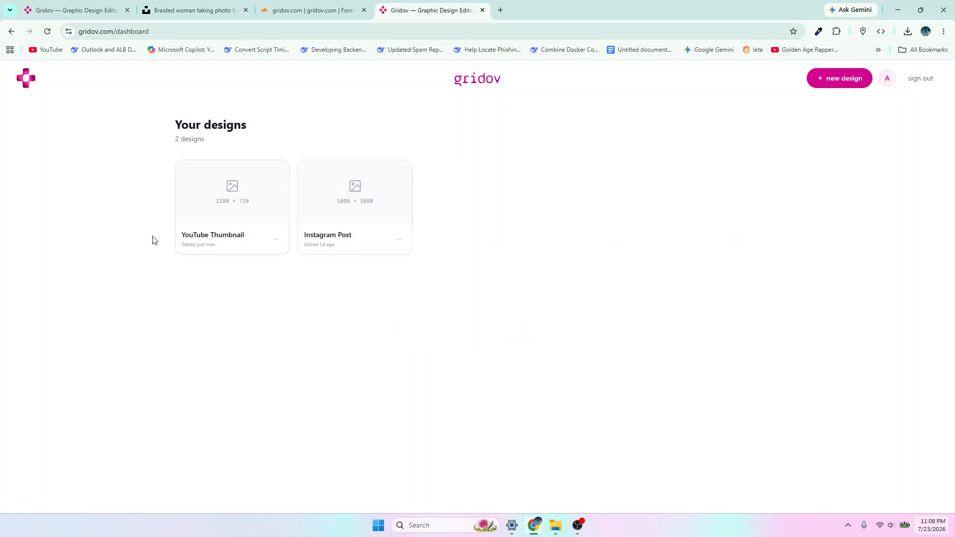
# - Create a new YouTube Thumbnail design of 1280 × 720 and close the leftover browser tab beside it
pyautogui.click(832, 80)
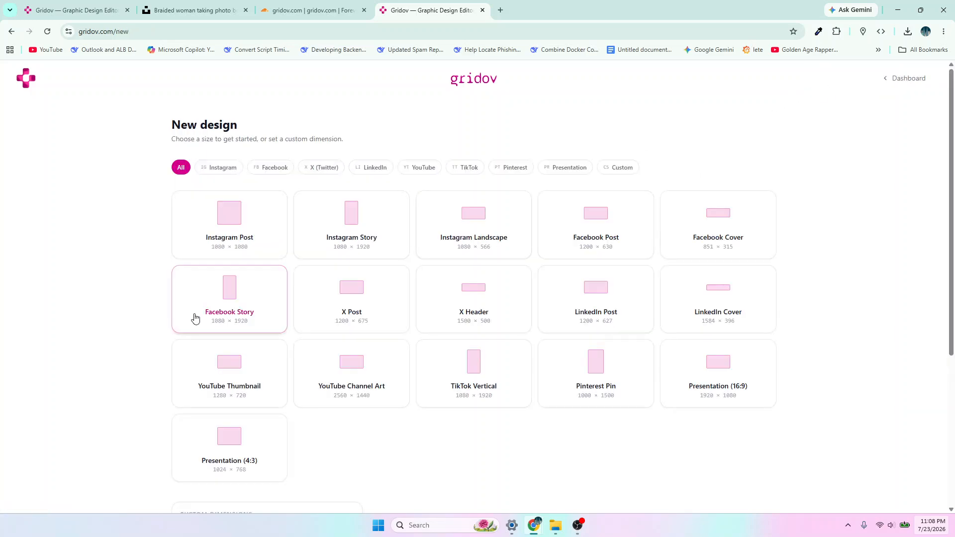
pyautogui.click(253, 394)
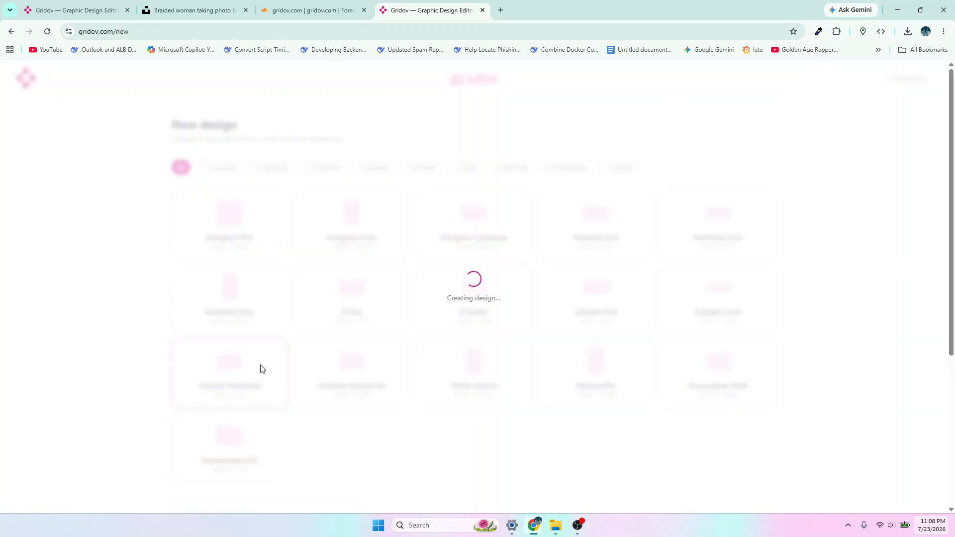
pyautogui.click(364, 10)
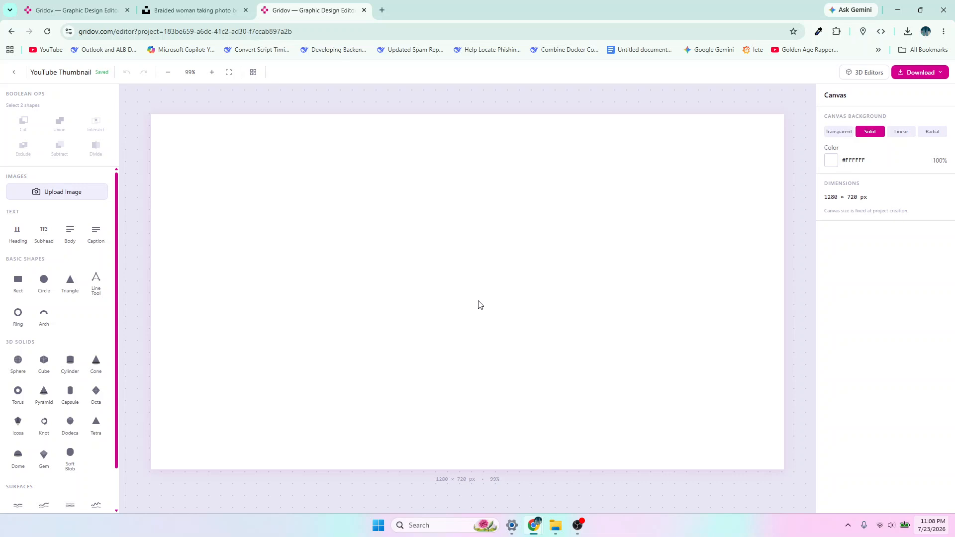
# - Add a rectangle and enlarge it to about 1304 × 978 px so that it covers the whole canvas
pyautogui.click(18, 283)
pyautogui.moveTo(515, 327); pyautogui.dragTo(687, 375)
pyautogui.moveTo(537, 348); pyautogui.dragTo(272, 208)
pyautogui.moveTo(529, 396); pyautogui.dragTo(920, 470)
pyautogui.moveTo(499, 279)
pyautogui.mouseDown()
pyautogui.moveTo(507, 272)
pyautogui.moveTo(497, 269)
pyautogui.mouseUp()
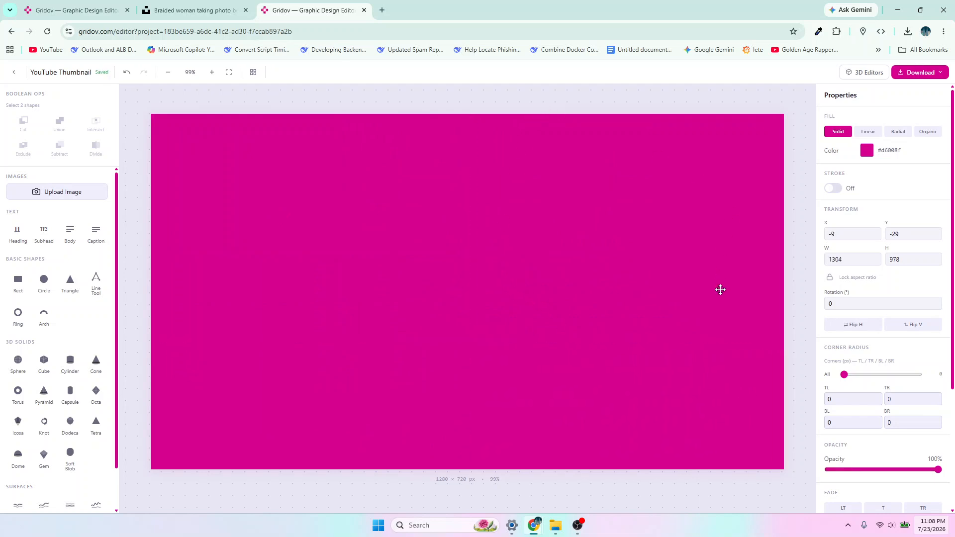
pyautogui.click(616, 103)
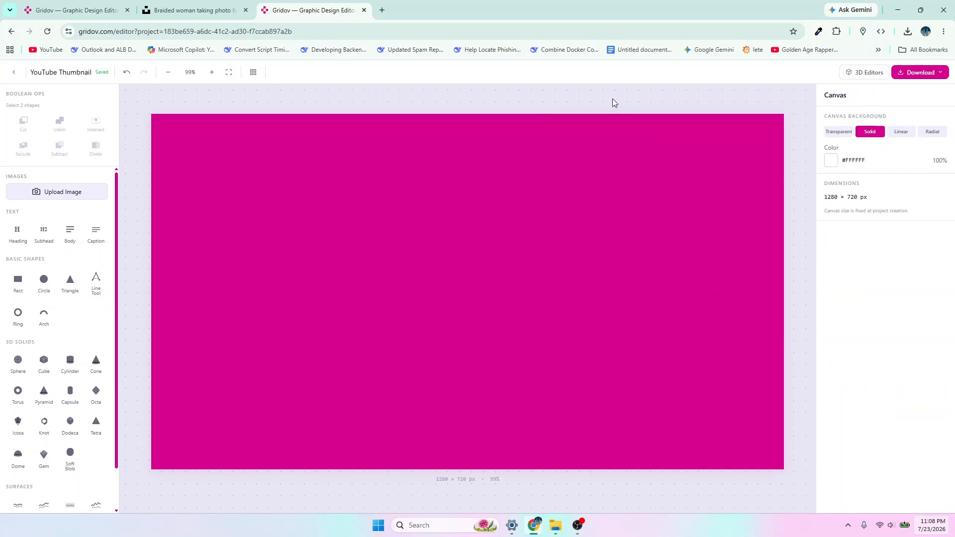
# - Give the rectangle a linear gradient fill and add a third color stop set to dark green #123107
pyautogui.click(606, 207)
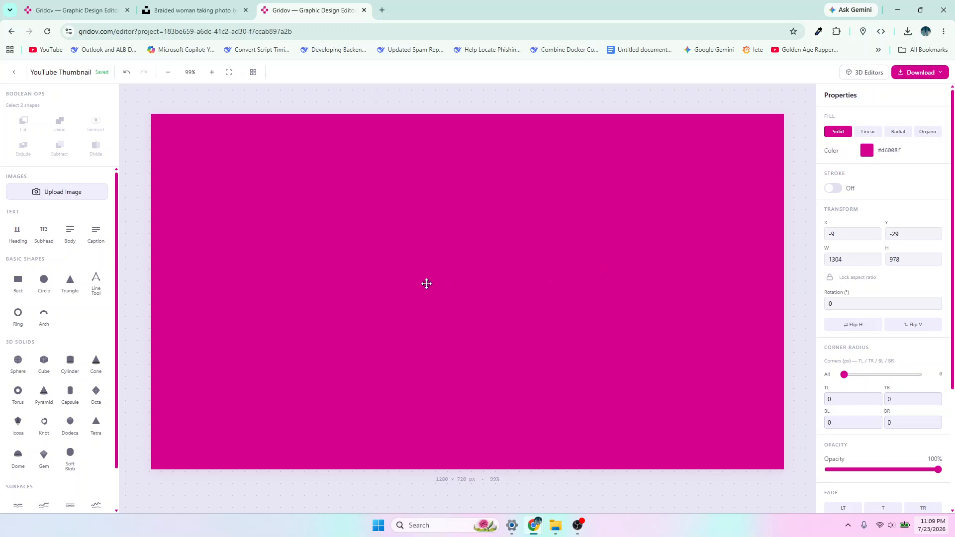
pyautogui.click(868, 133)
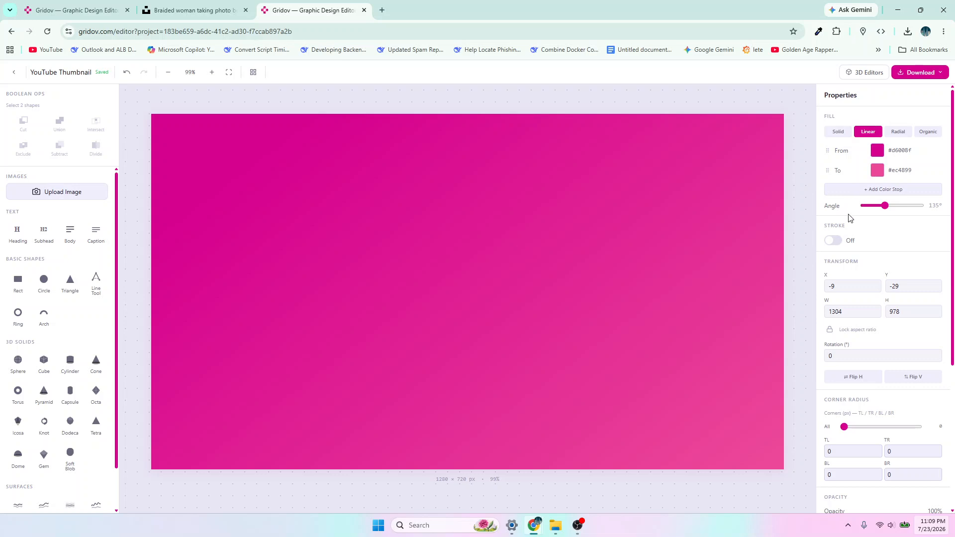
pyautogui.click(865, 189)
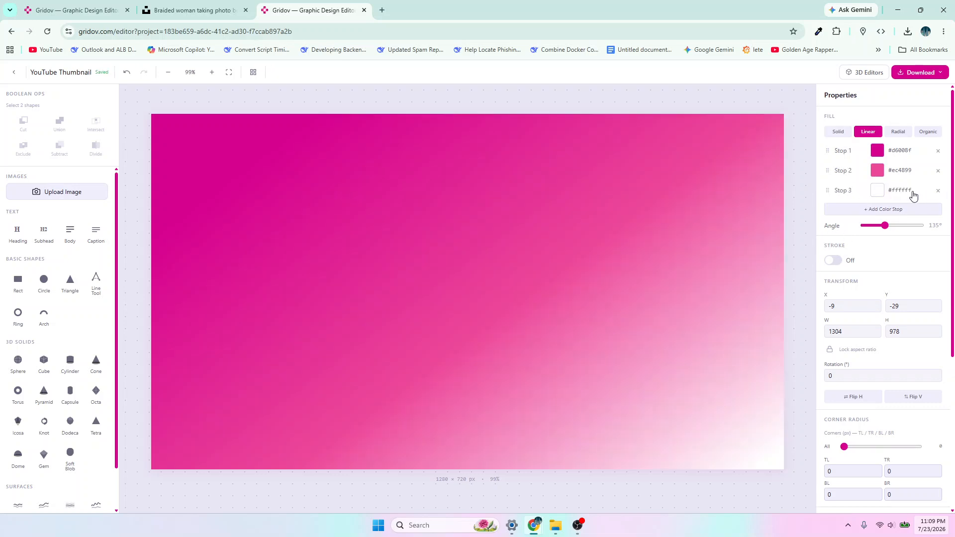
pyautogui.click(875, 192)
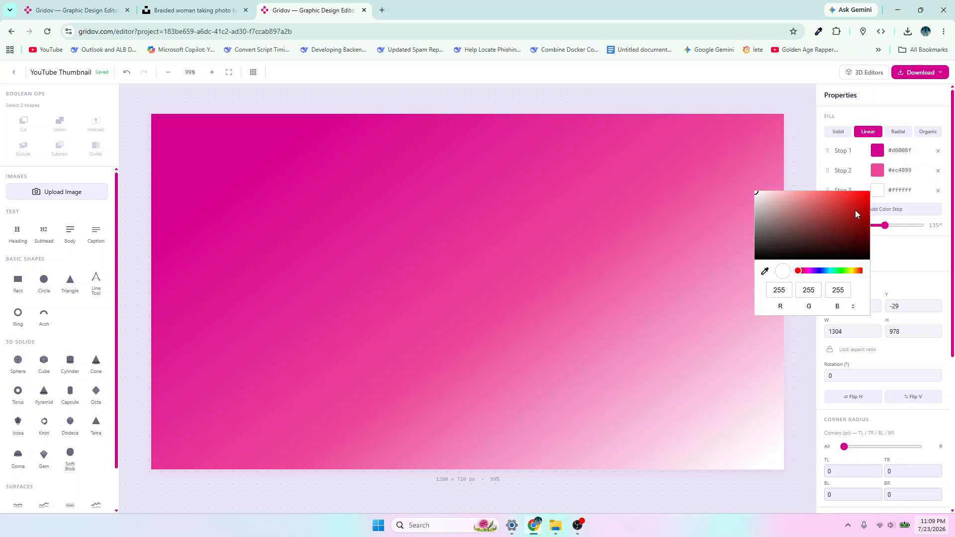
pyautogui.moveTo(806, 275); pyautogui.dragTo(843, 271)
pyautogui.moveTo(852, 200); pyautogui.dragTo(863, 237)
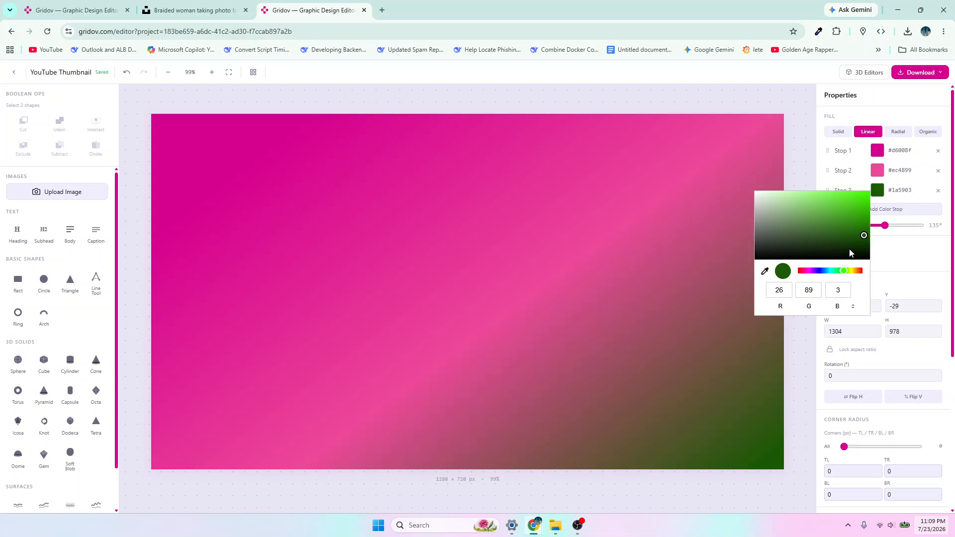
pyautogui.click(850, 251)
pyautogui.click(622, 264)
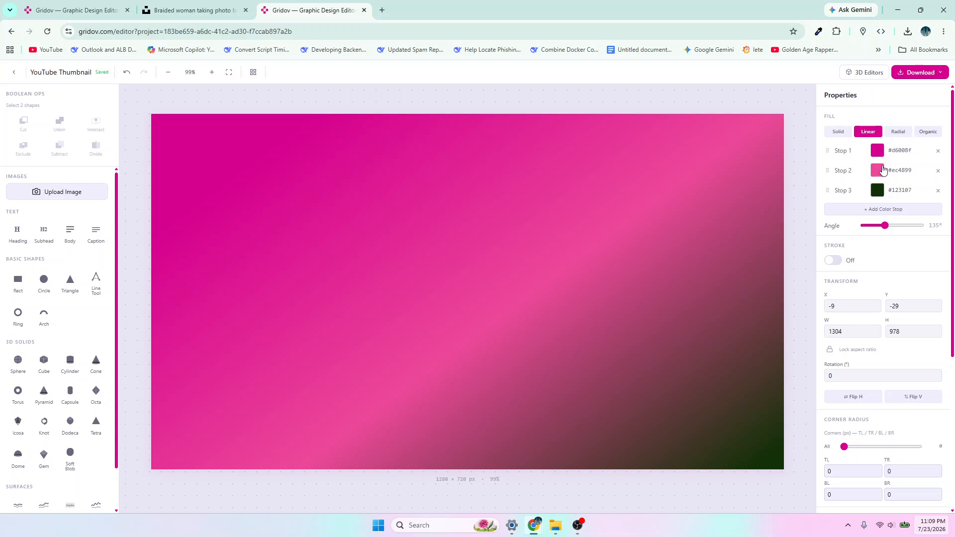
# - Try a radial fill on the rectangle, switch it to Organic, and move dark green above the lighter pink in its color list
pyautogui.click(899, 135)
pyautogui.moveTo(470, 310); pyautogui.dragTo(474, 285)
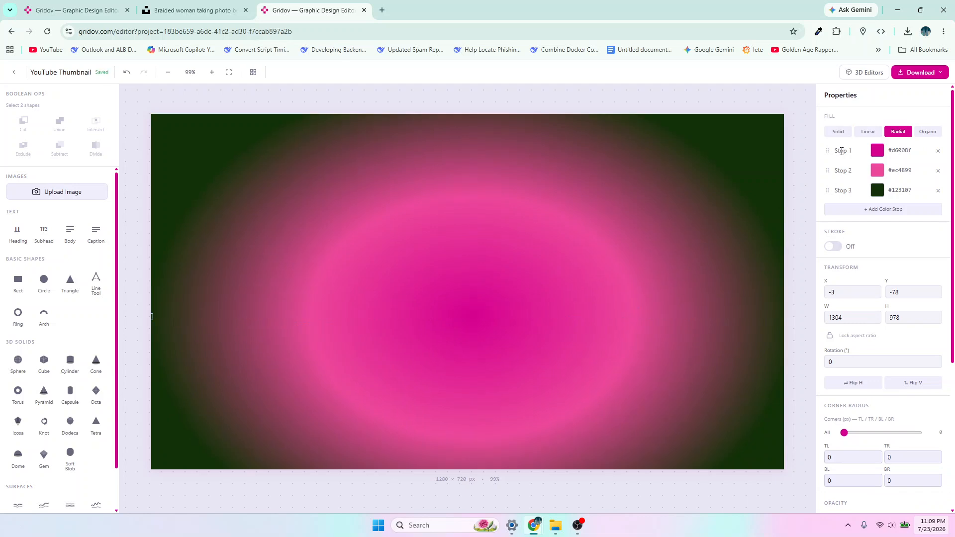
pyautogui.click(928, 132)
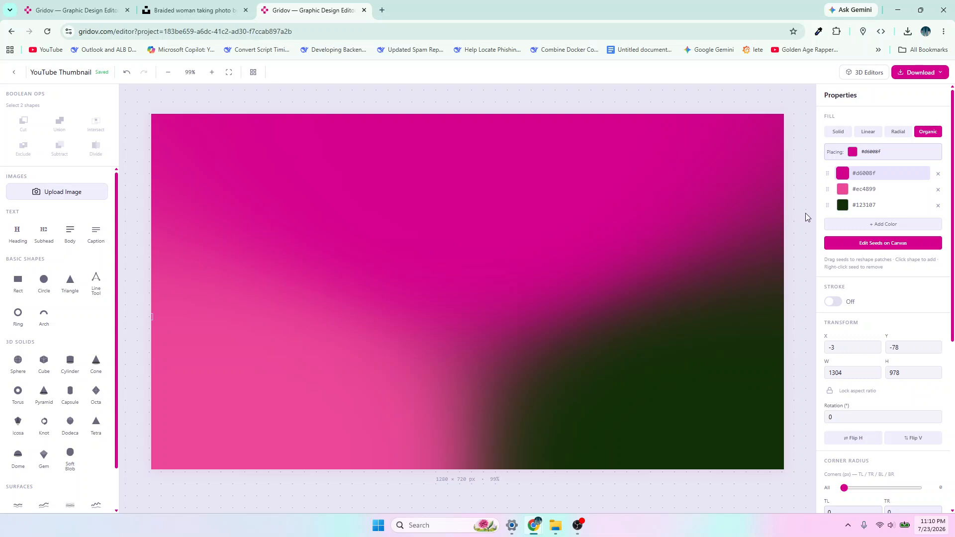
pyautogui.click(842, 192)
pyautogui.click(847, 186)
pyautogui.click(848, 187)
pyautogui.click(802, 201)
pyautogui.moveTo(742, 198); pyautogui.dragTo(744, 199)
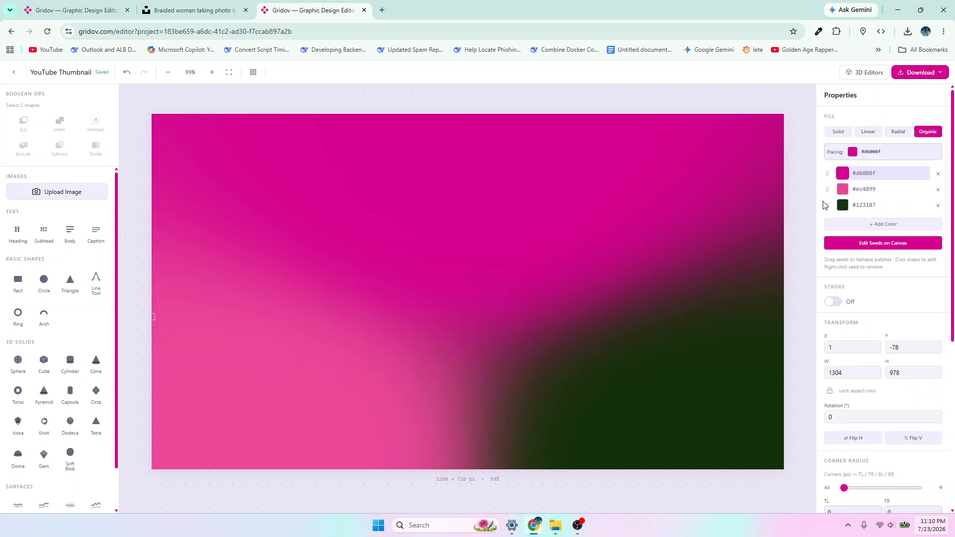
pyautogui.moveTo(827, 205); pyautogui.dragTo(826, 188)
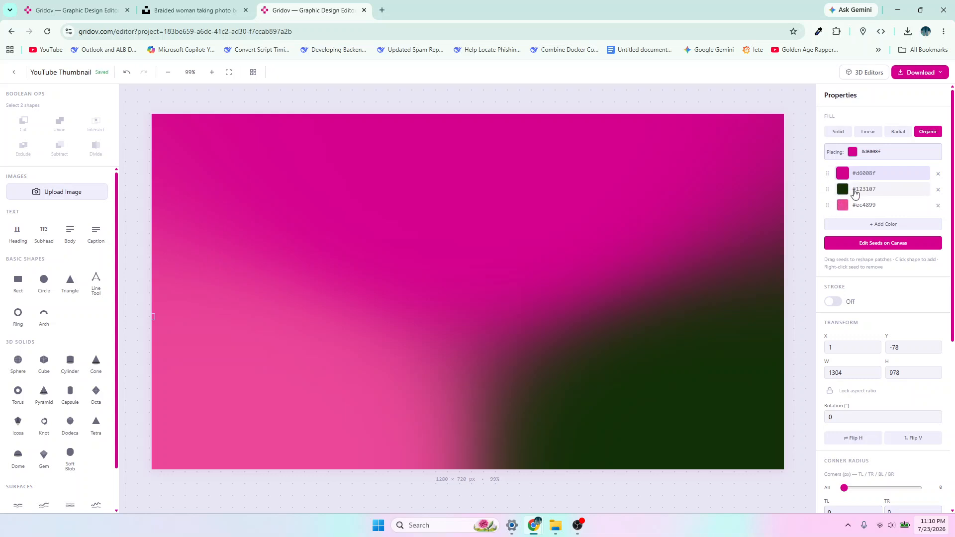
# - Change the dark green fill color to #04862b and shift the rectangle up to about X -2, Y -153
pyautogui.click(842, 189)
pyautogui.click(932, 243)
pyautogui.moveTo(933, 243)
pyautogui.mouseDown()
pyautogui.moveTo(952, 219)
pyautogui.moveTo(950, 227)
pyautogui.mouseUp()
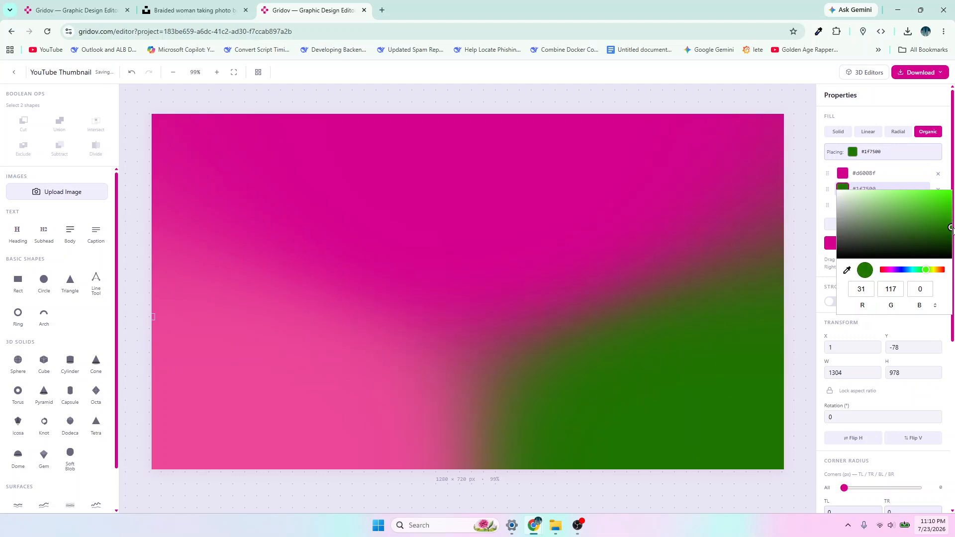
pyautogui.moveTo(917, 270); pyautogui.dragTo(920, 272)
pyautogui.moveTo(951, 229); pyautogui.dragTo(947, 223)
pyautogui.moveTo(722, 368); pyautogui.dragTo(695, 339)
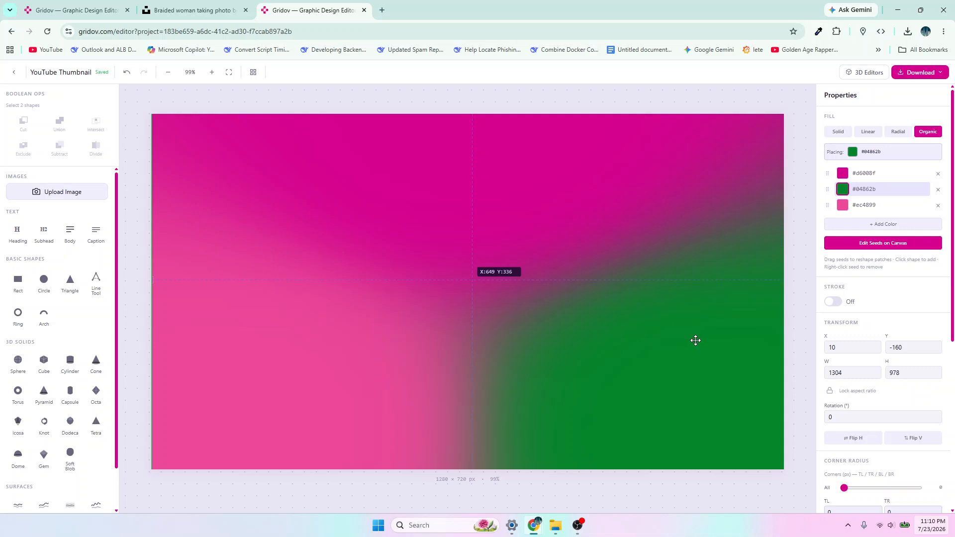
# - Start editing the organic fill's seeds on the canvas and move the green seed to the middle of the canvas
pyautogui.click(869, 249)
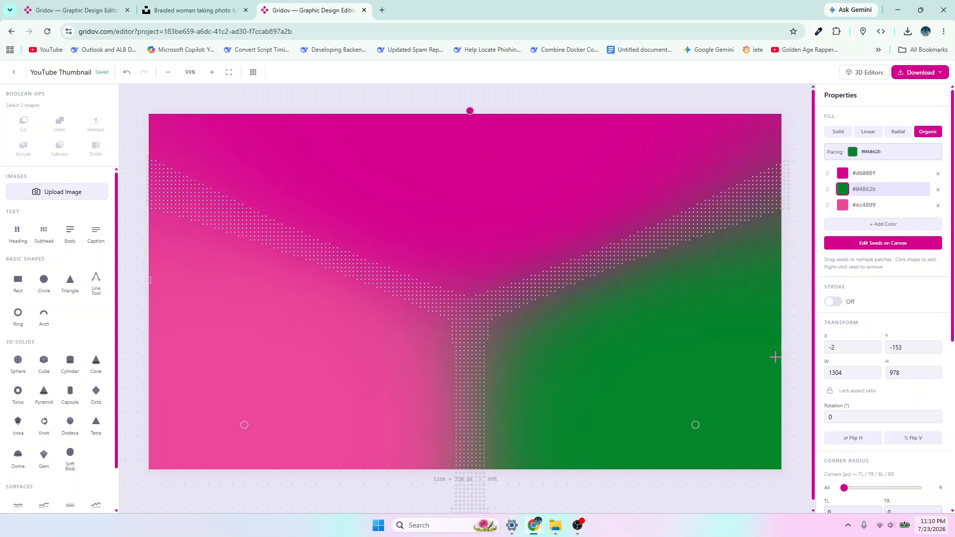
pyautogui.click(841, 191)
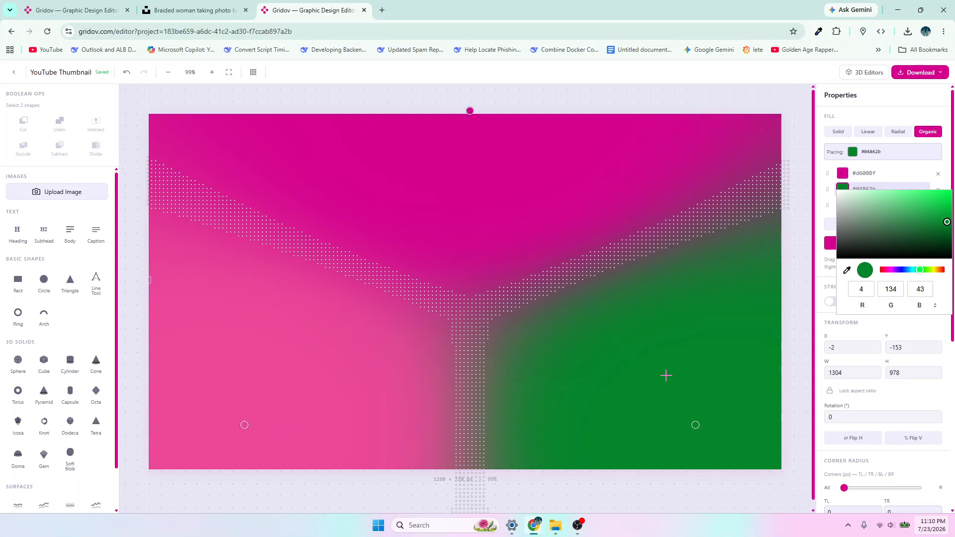
pyautogui.moveTo(695, 425); pyautogui.dragTo(461, 302)
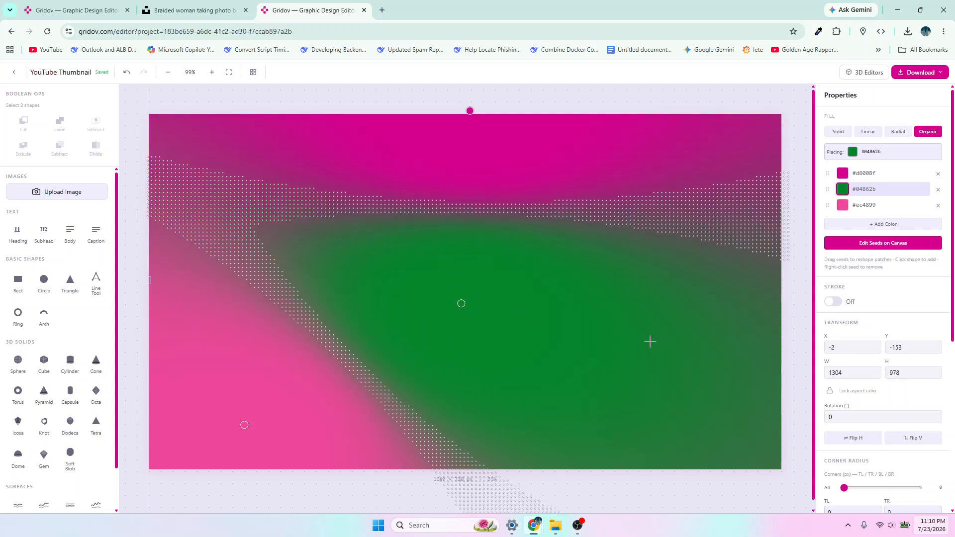
# - Place an extra green seed right of the middle one and remove it again
pyautogui.click(650, 342)
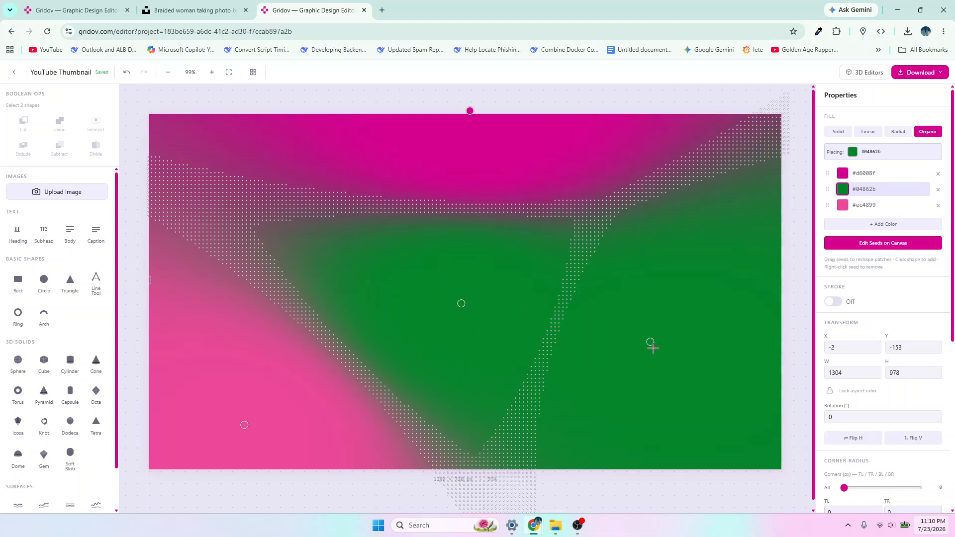
pyautogui.moveTo(652, 341); pyautogui.dragTo(530, 291)
pyautogui.rightClick(530, 290)
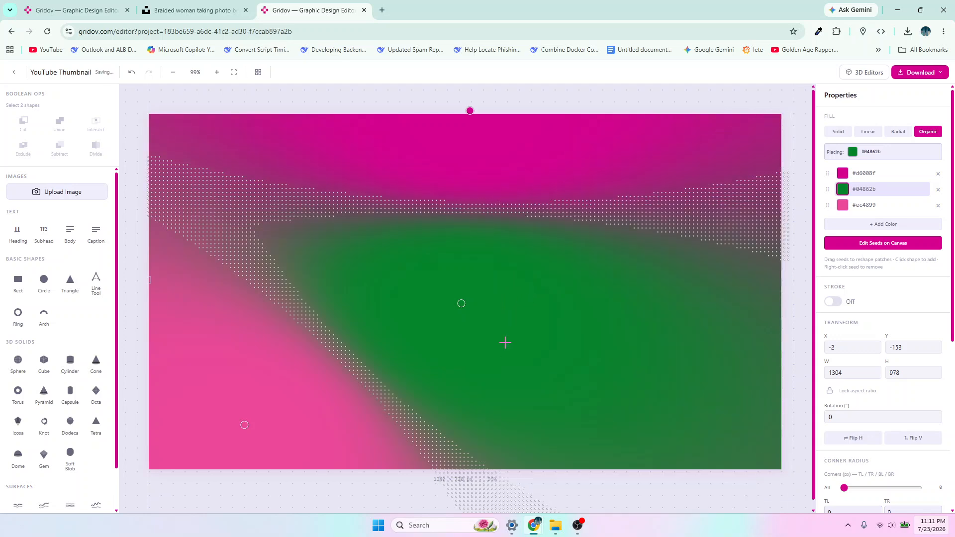
pyautogui.rightClick(461, 302)
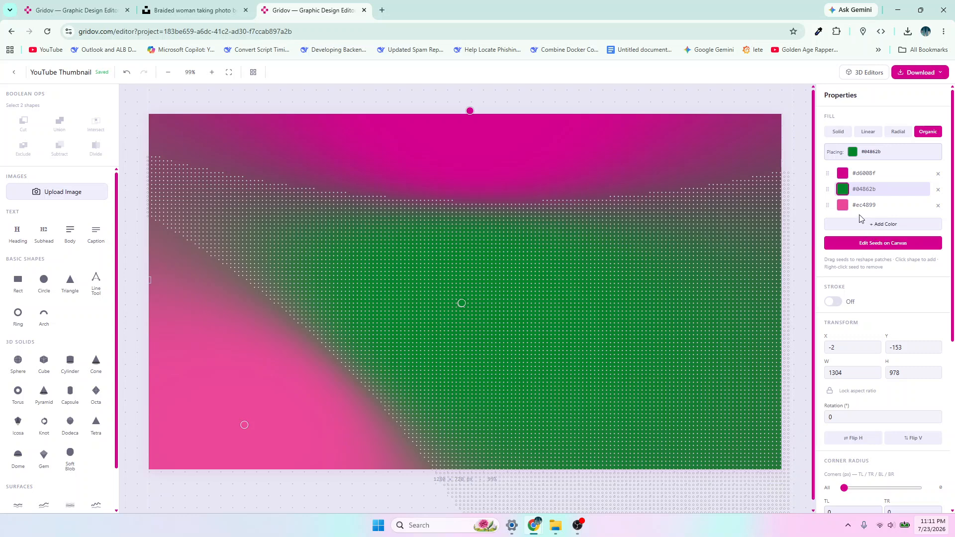
# - Change the fill color #ec4899 to black #000000 and move its seed to the canvas's upper-left area
pyautogui.click(842, 205)
pyautogui.moveTo(917, 212); pyautogui.dragTo(841, 281)
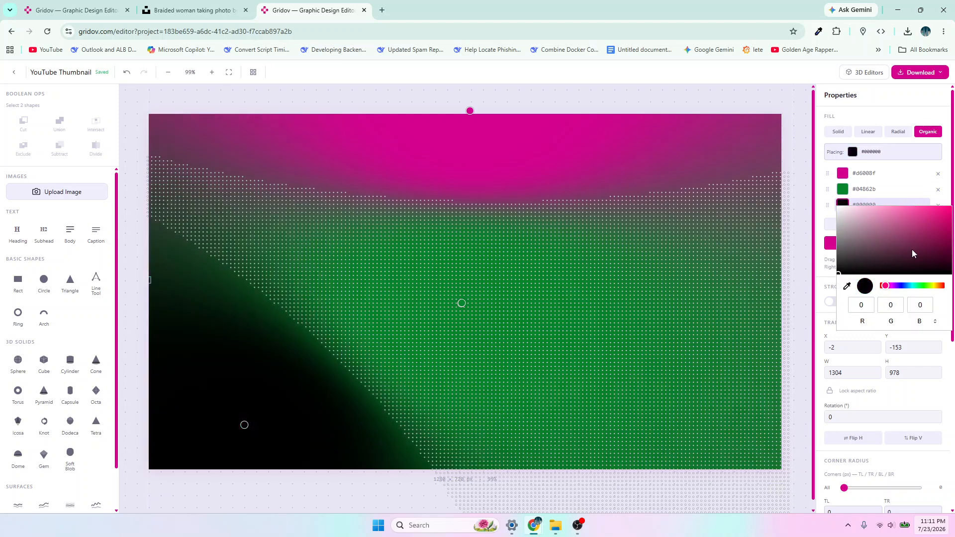
pyautogui.click(803, 241)
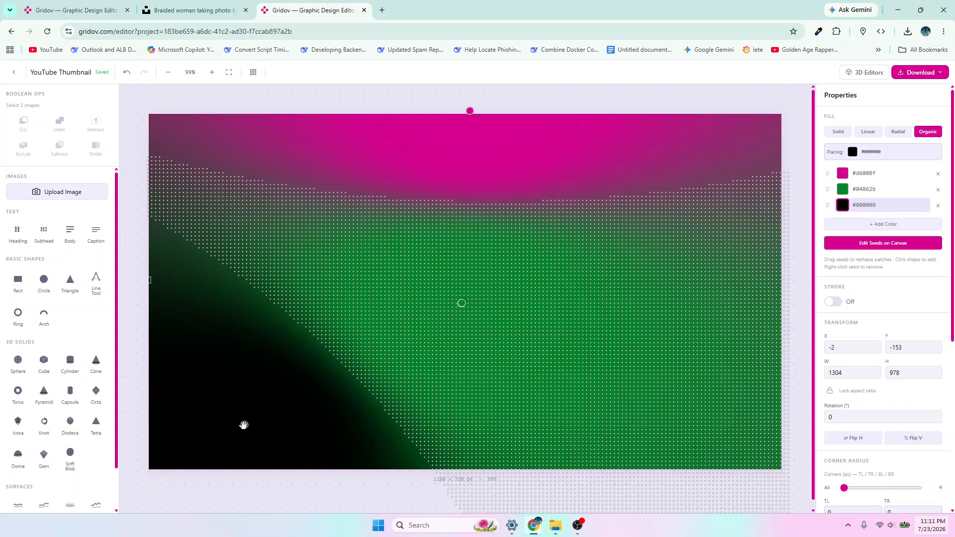
pyautogui.click(255, 296)
pyautogui.moveTo(255, 296); pyautogui.dragTo(274, 172)
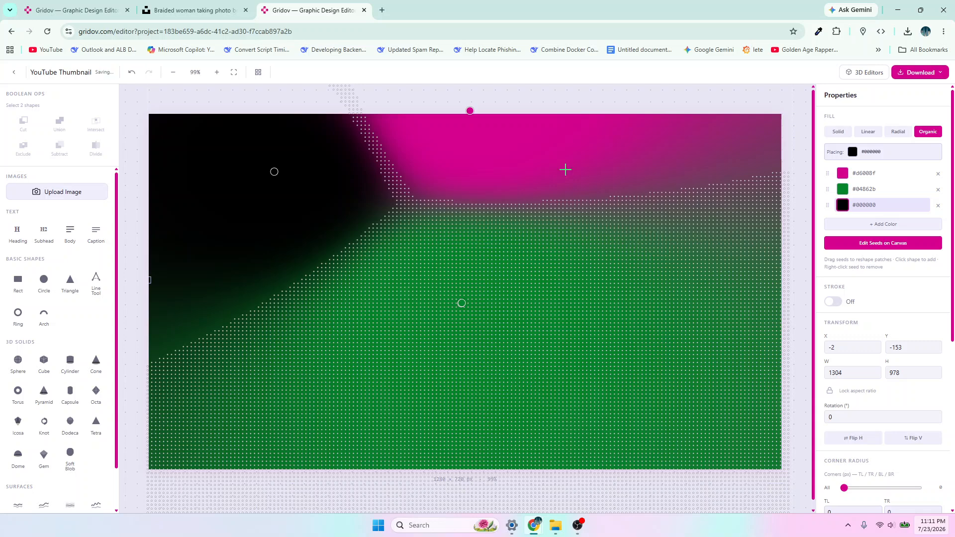
# - Place two magenta #d6008f seeds in the canvas's lower-left and lower-right areas, and compare with the finished thumbnail design
pyautogui.click(842, 173)
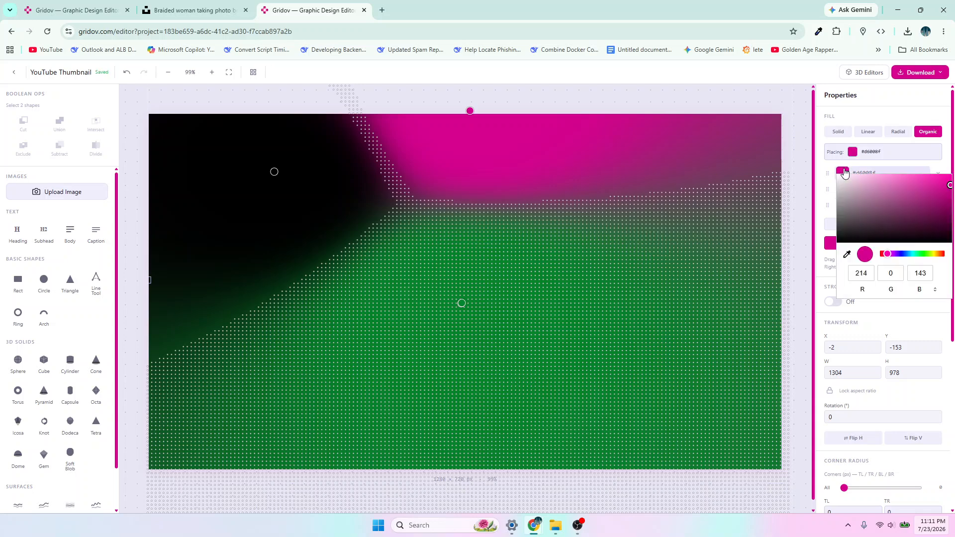
pyautogui.click(853, 152)
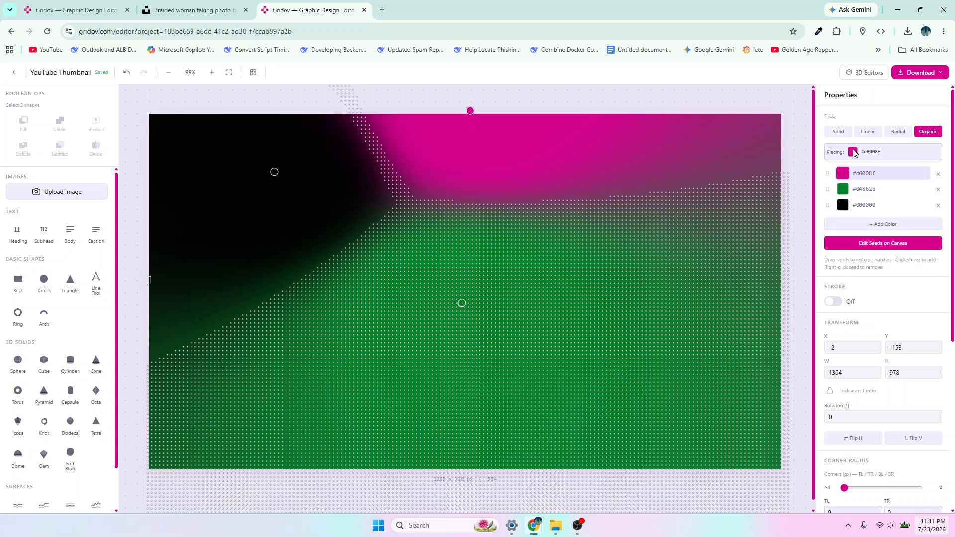
pyautogui.click(293, 389)
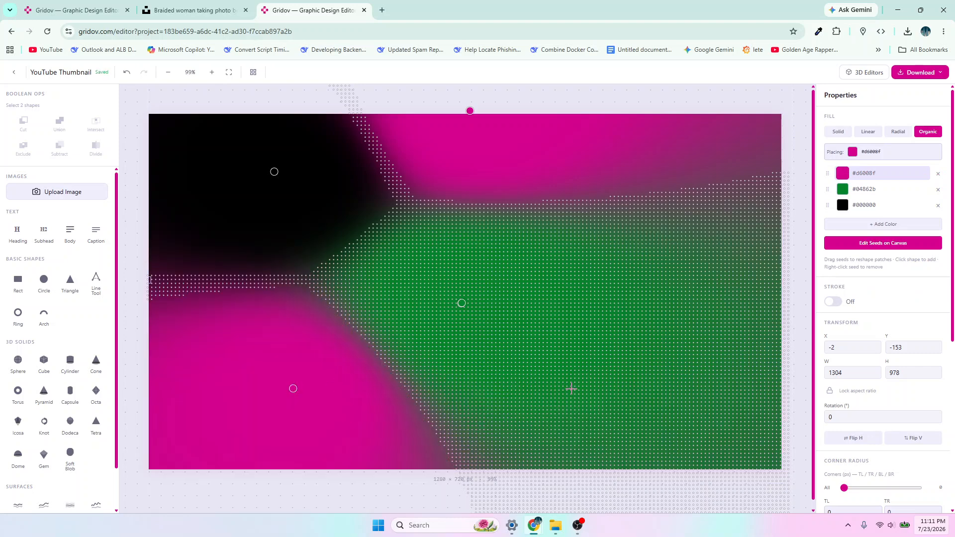
pyautogui.click(662, 391)
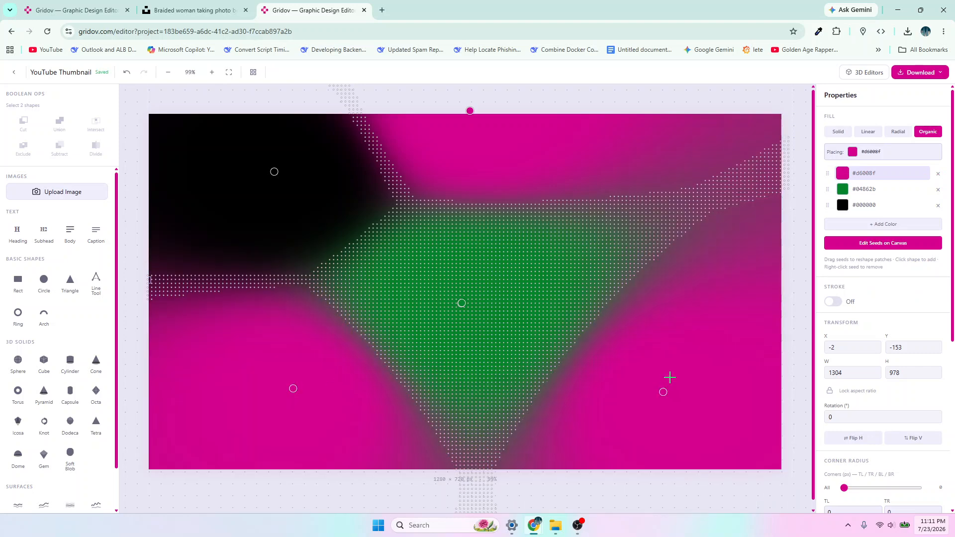
pyautogui.moveTo(662, 393); pyautogui.dragTo(591, 405)
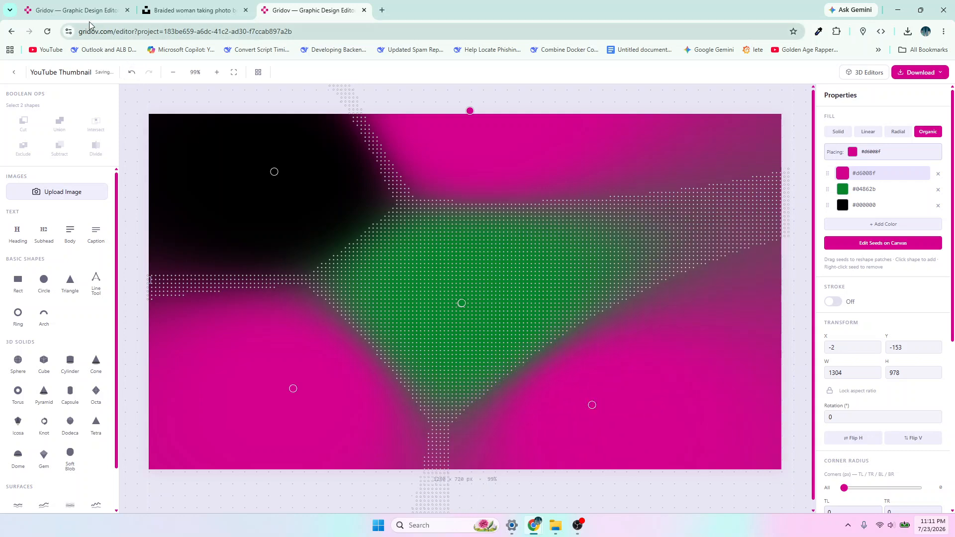
pyautogui.hotkey('ctrl', '1')
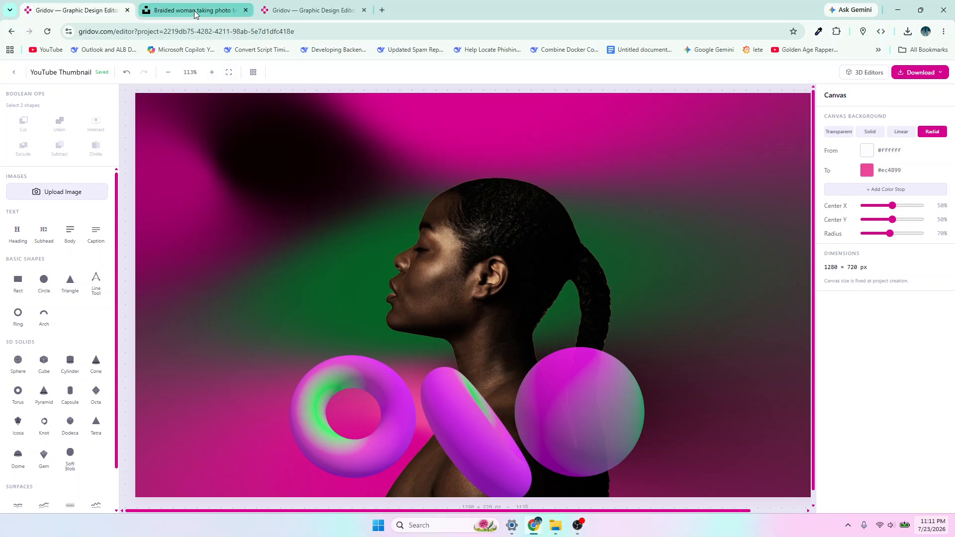
pyautogui.click(308, 10)
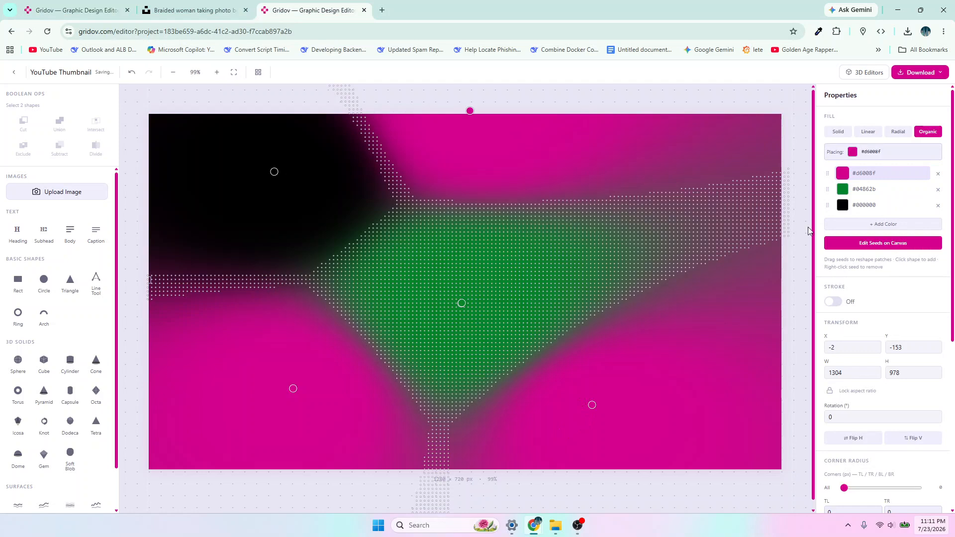
# - Place a black #000000 seed in the canvas's lower area, between the middle green seed and the lower-right magenta seed
pyautogui.click(846, 206)
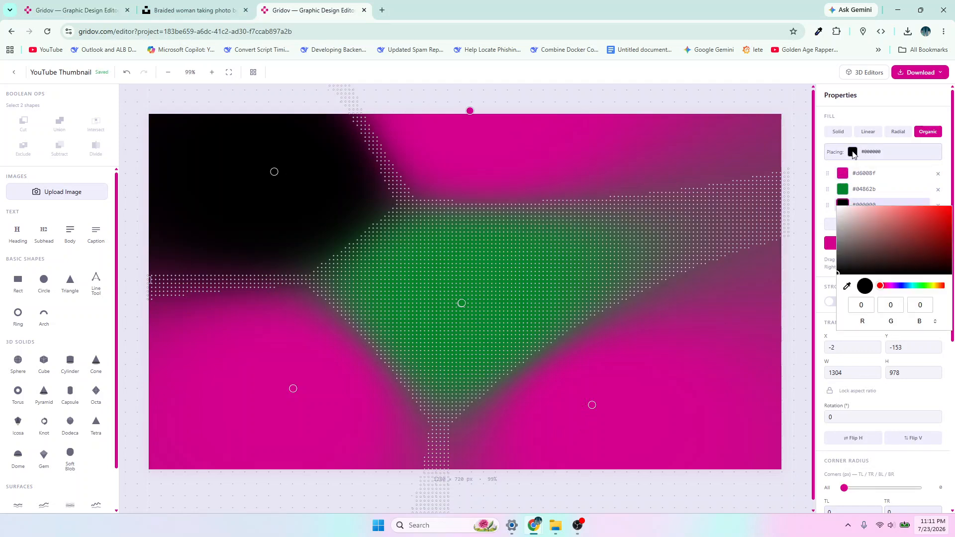
pyautogui.click(853, 153)
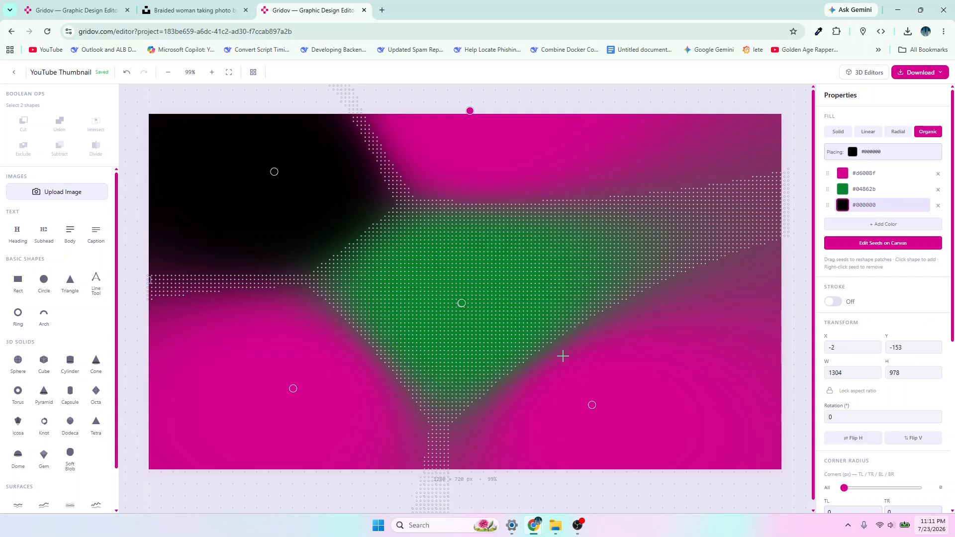
pyautogui.click(562, 358)
pyautogui.moveTo(558, 358); pyautogui.dragTo(551, 364)
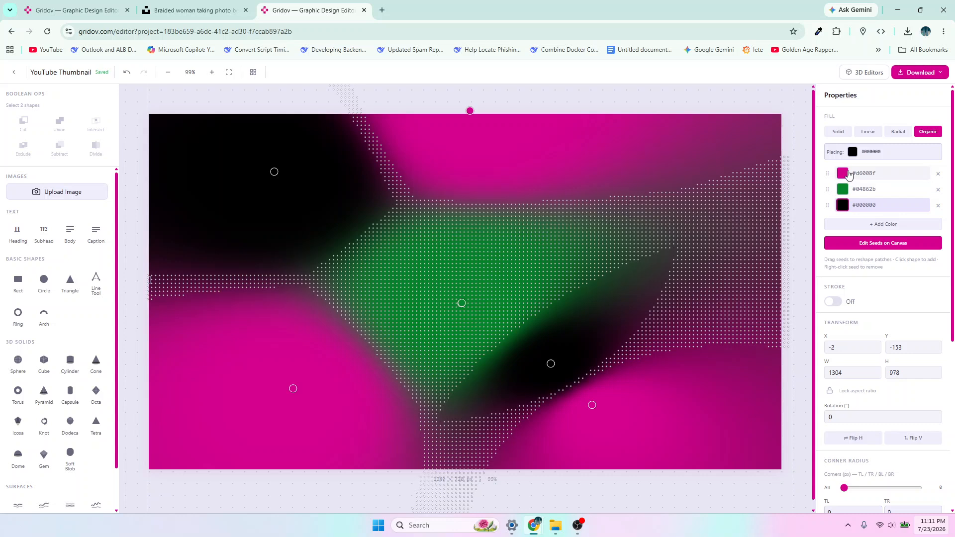
# - Add a magenta #d6008f seed and move it directly beneath the new black seed
pyautogui.click(849, 174)
pyautogui.click(852, 154)
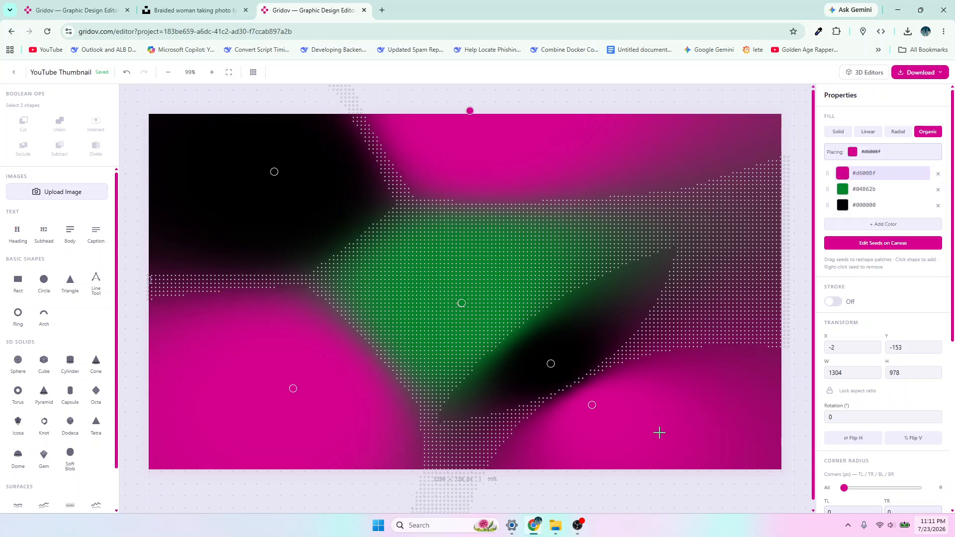
pyautogui.click(476, 424)
pyautogui.moveTo(473, 424); pyautogui.dragTo(555, 376)
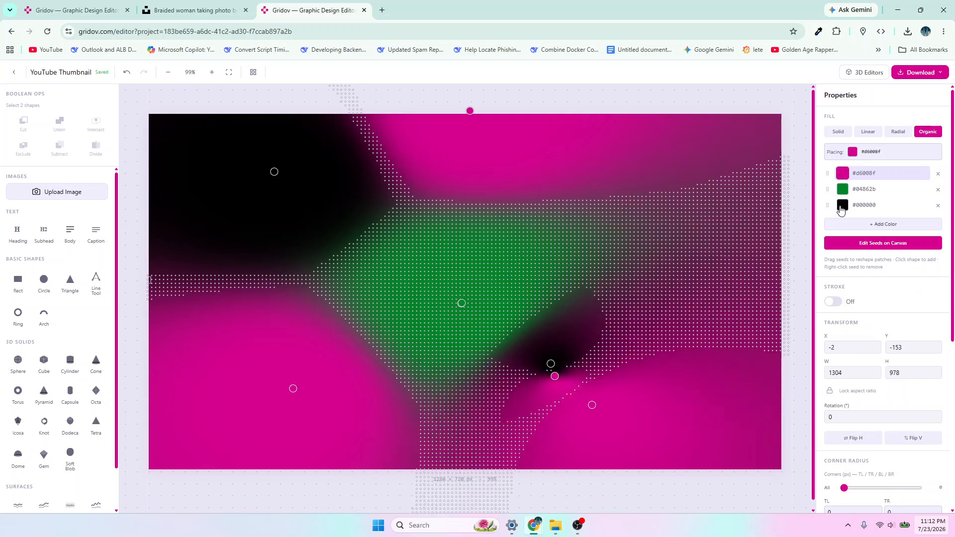
# - Change the green fill color to #048129 and place a second green seed just right of the middle one
pyautogui.click(842, 190)
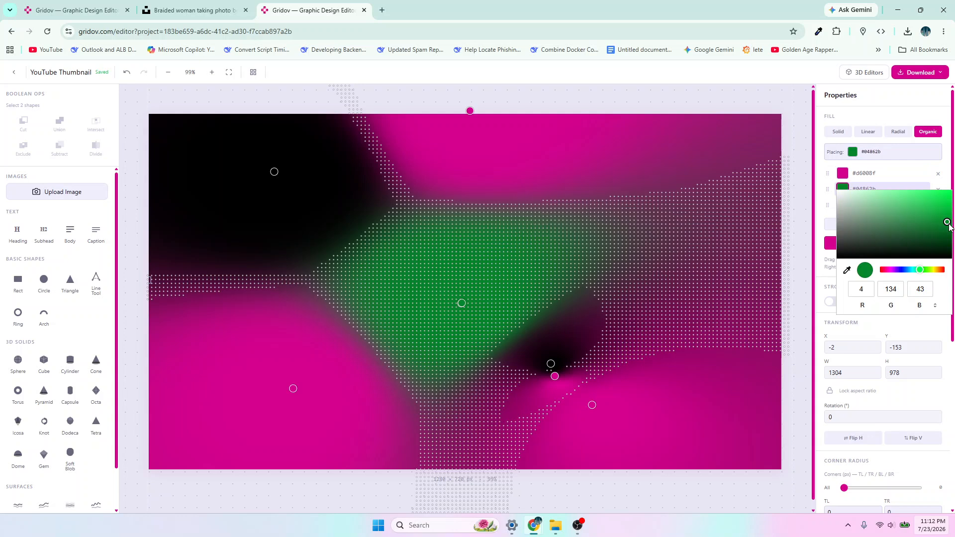
pyautogui.moveTo(950, 222); pyautogui.dragTo(949, 224)
pyautogui.click(621, 254)
pyautogui.click(621, 253)
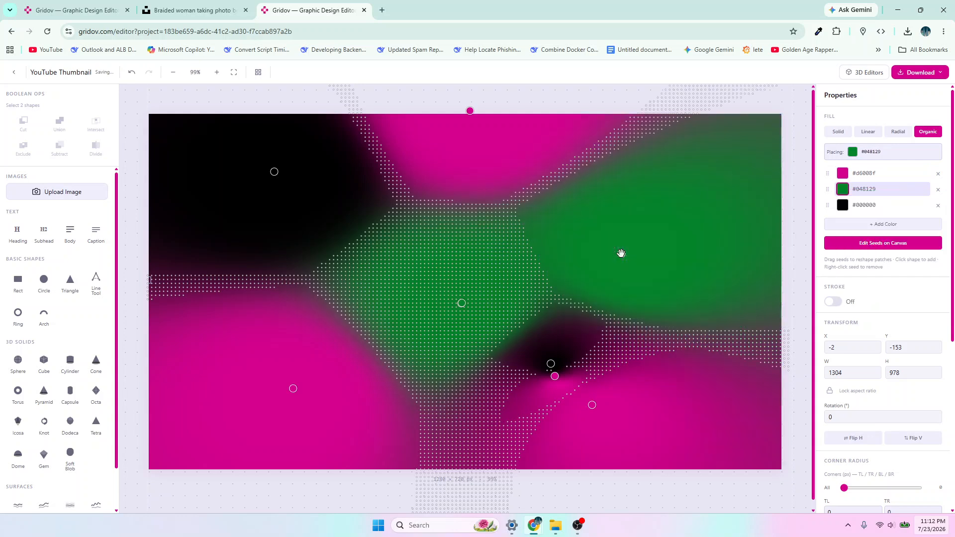
pyautogui.moveTo(621, 253); pyautogui.dragTo(520, 301)
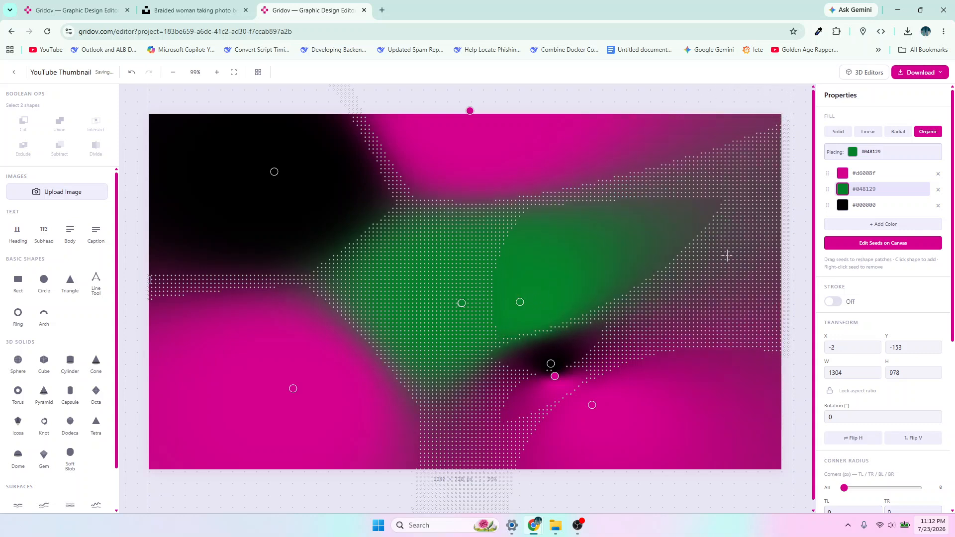
# - Place a magenta #d6008f seed in the canvas's upper-right area and shift it slightly towards the corner
pyautogui.click(841, 174)
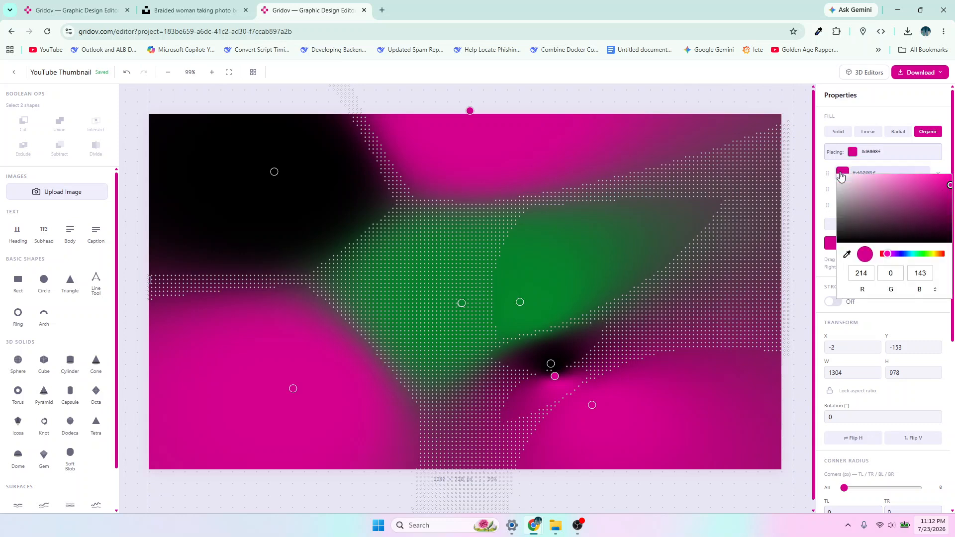
pyautogui.click(854, 156)
pyautogui.click(653, 153)
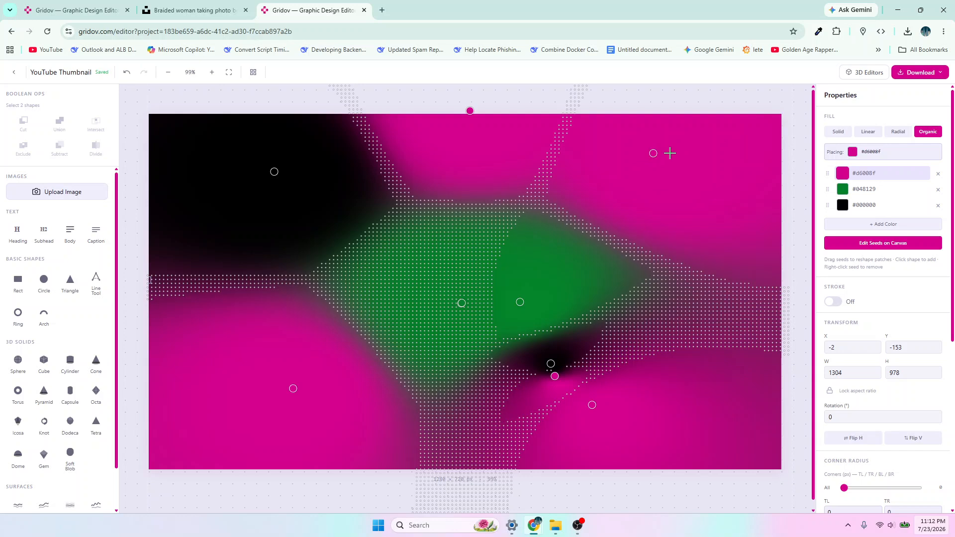
pyautogui.click(679, 143)
pyautogui.rightClick(679, 143)
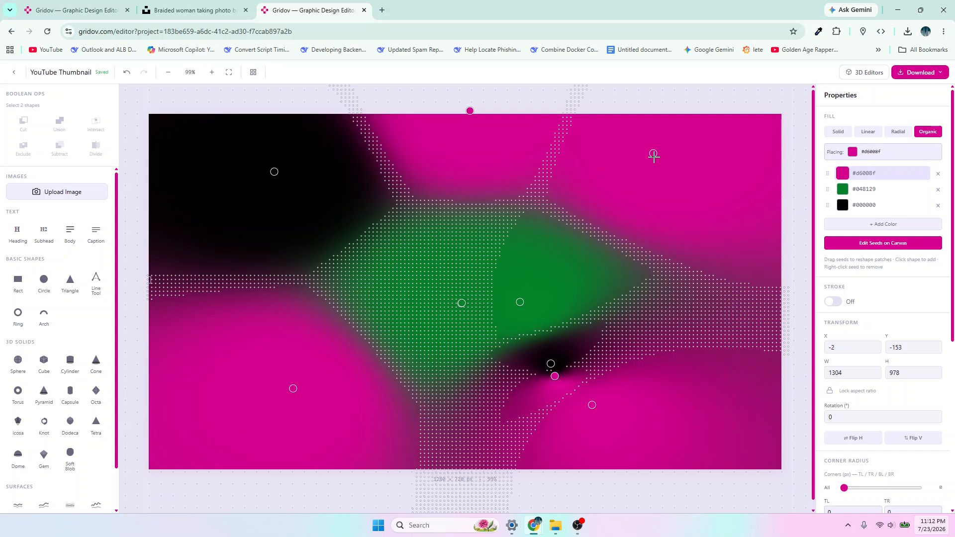
pyautogui.moveTo(653, 153); pyautogui.dragTo(675, 137)
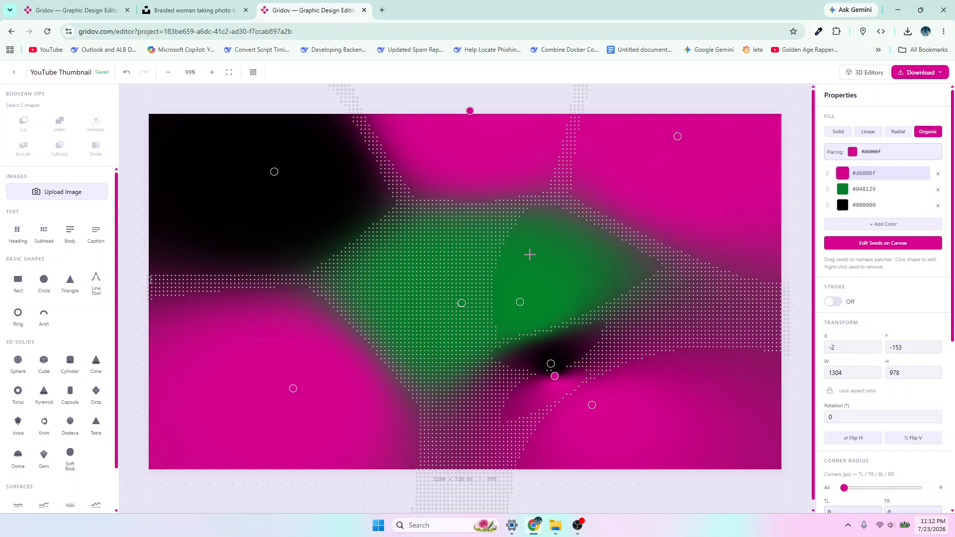
# - Compare with the finished thumbnail design, and move the second green seed and the lower-right magenta seed farther right
pyautogui.click(76, 9)
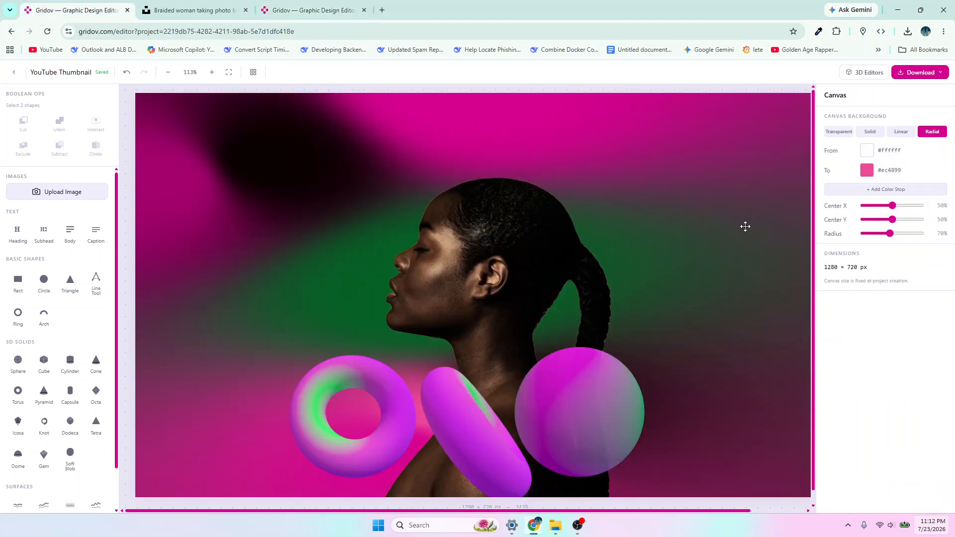
pyautogui.click(309, 11)
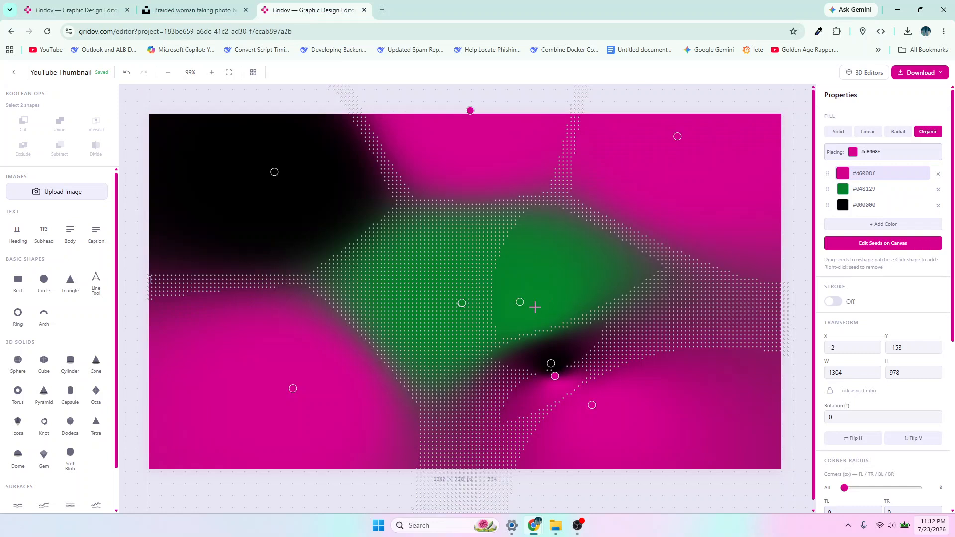
pyautogui.moveTo(520, 302); pyautogui.dragTo(597, 303)
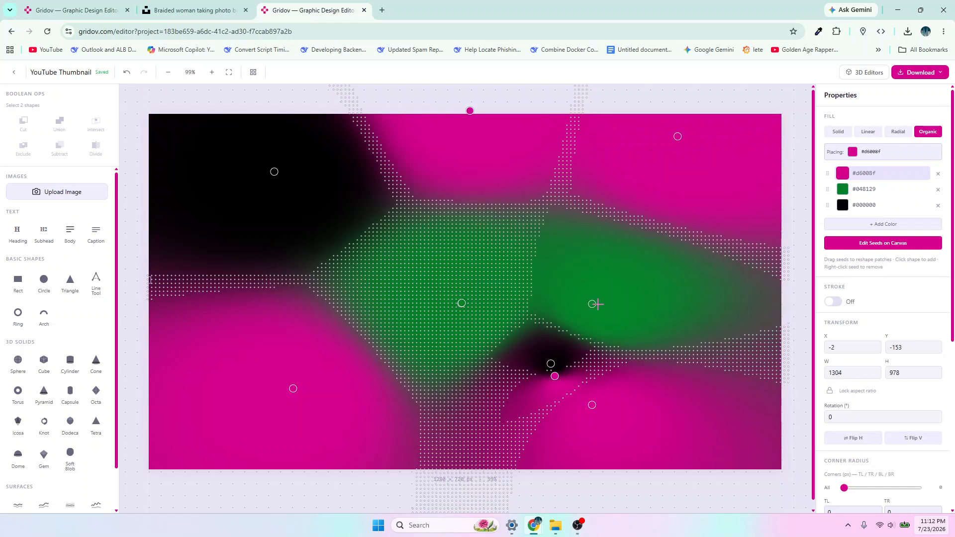
pyautogui.moveTo(592, 404); pyautogui.dragTo(667, 393)
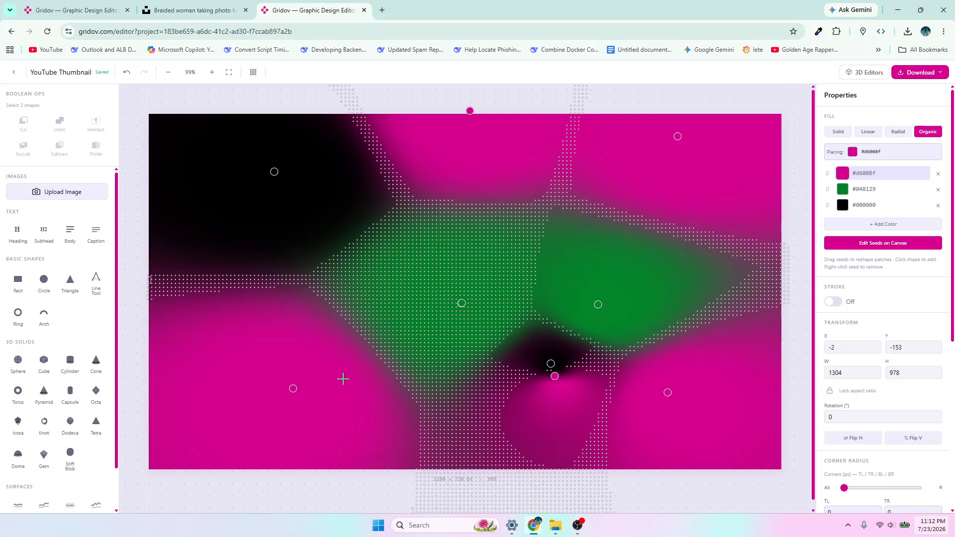
# - Add a magenta seed between the lower-left seed and the middle green one, and finish editing the seeds
pyautogui.click(361, 363)
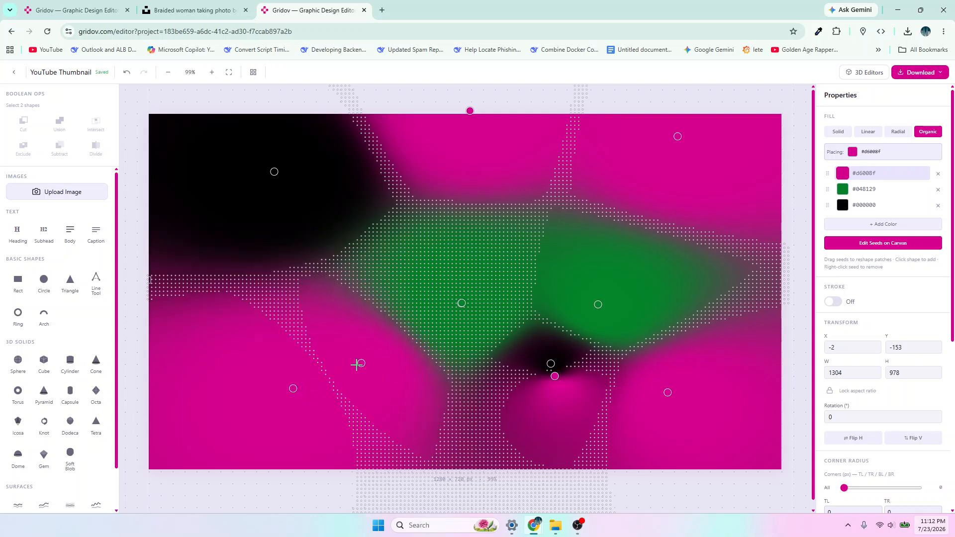
pyautogui.moveTo(362, 360); pyautogui.dragTo(366, 341)
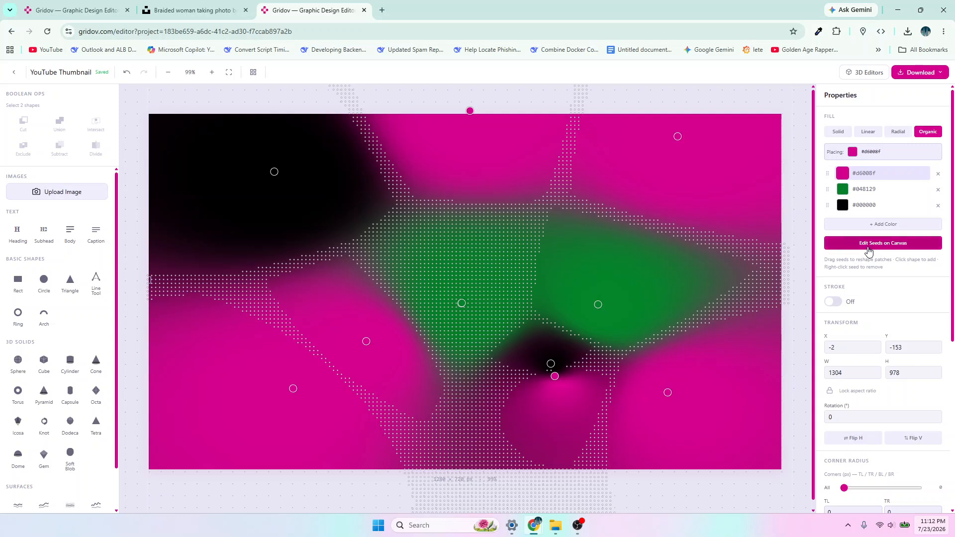
pyautogui.click(878, 244)
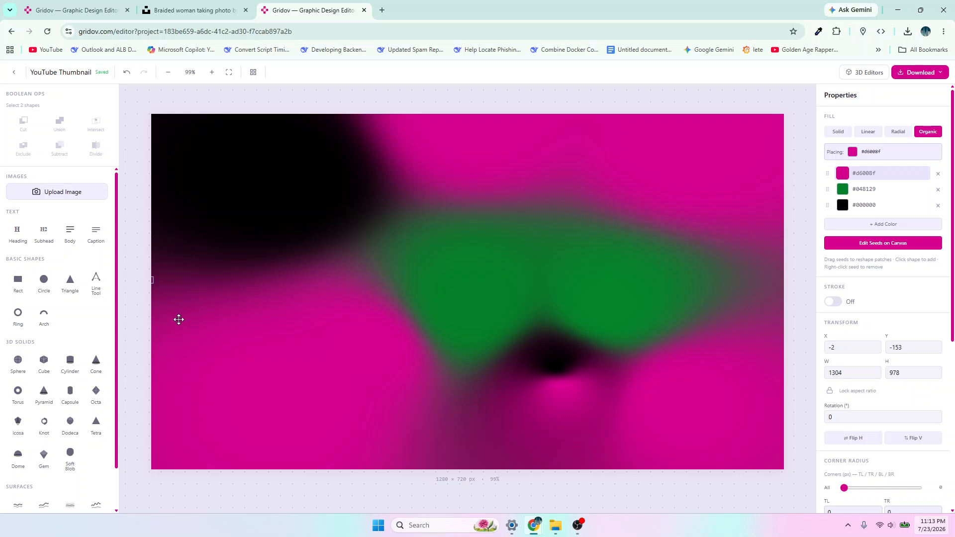
# - Switch to the Unsplash page and download the braided woman photo in the Small (640 x 895) size
pyautogui.click(192, 15)
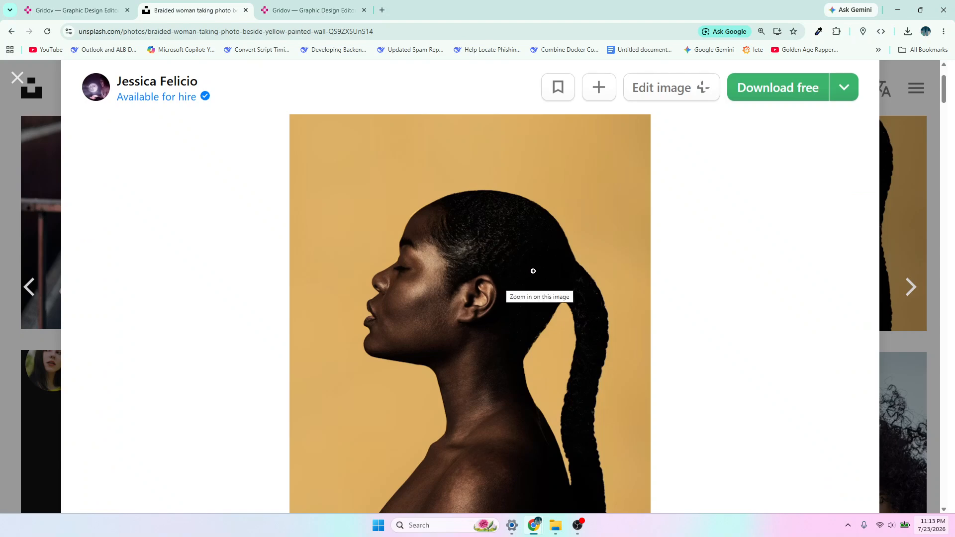
pyautogui.click(844, 94)
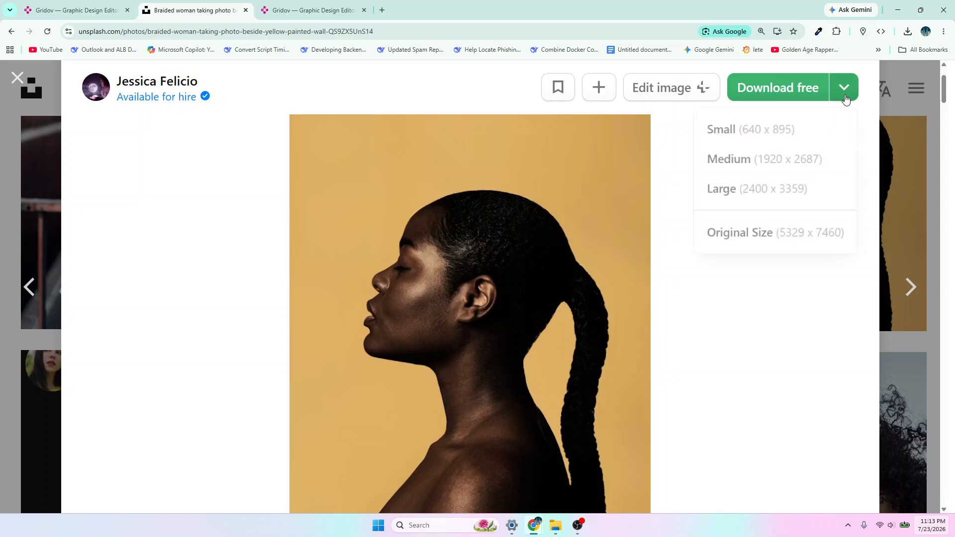
pyautogui.click(766, 142)
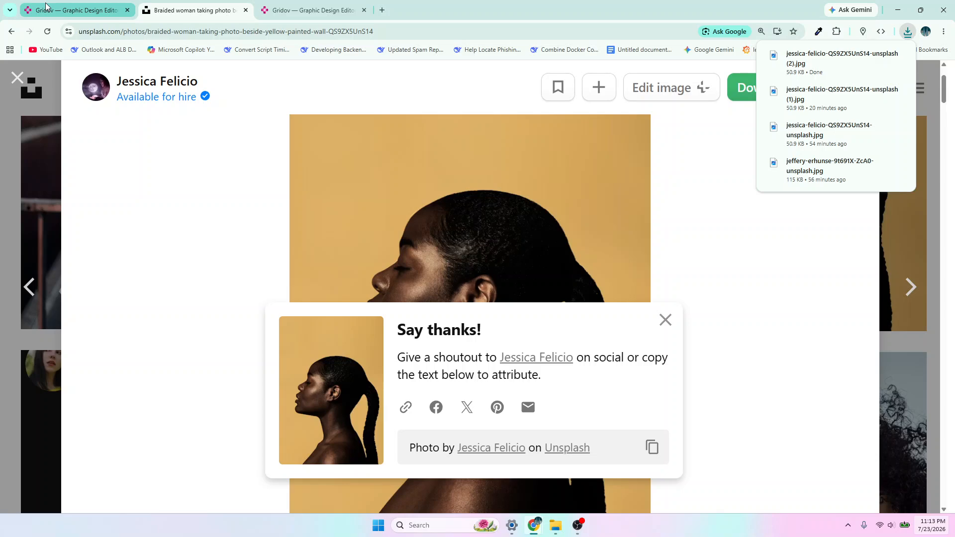
# - Return to the Gridov thumbnail project and upload the newly downloaded JPG of the braided woman from Downloads
pyautogui.click(308, 10)
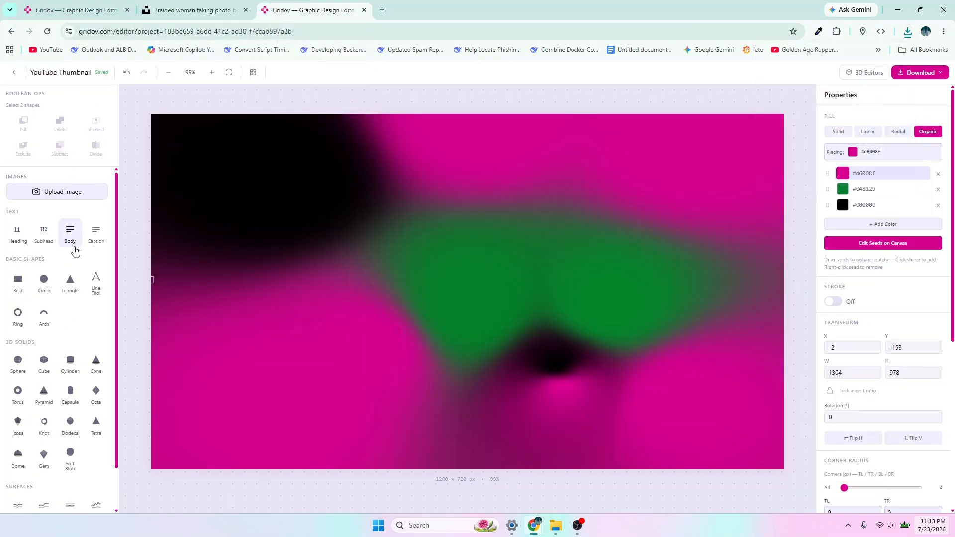
pyautogui.click(44, 194)
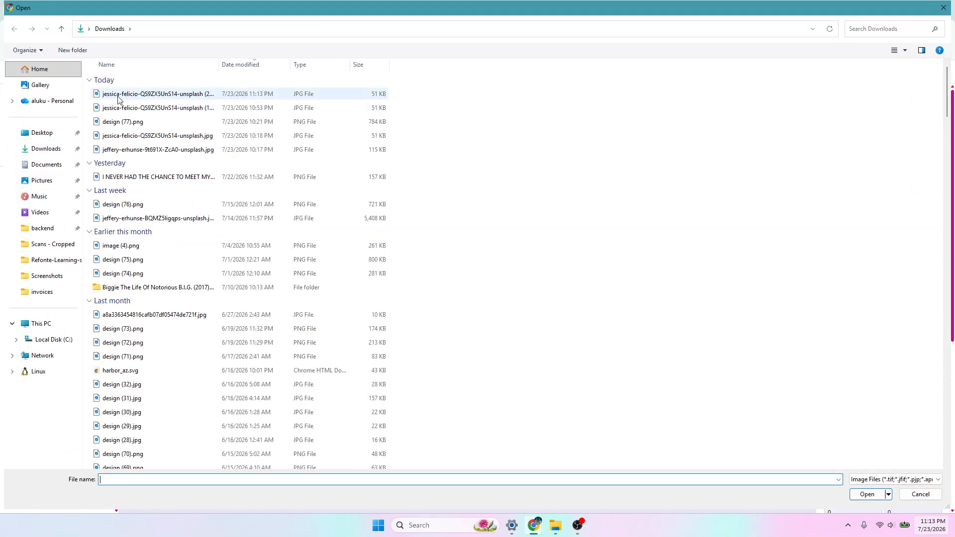
pyautogui.click(119, 95)
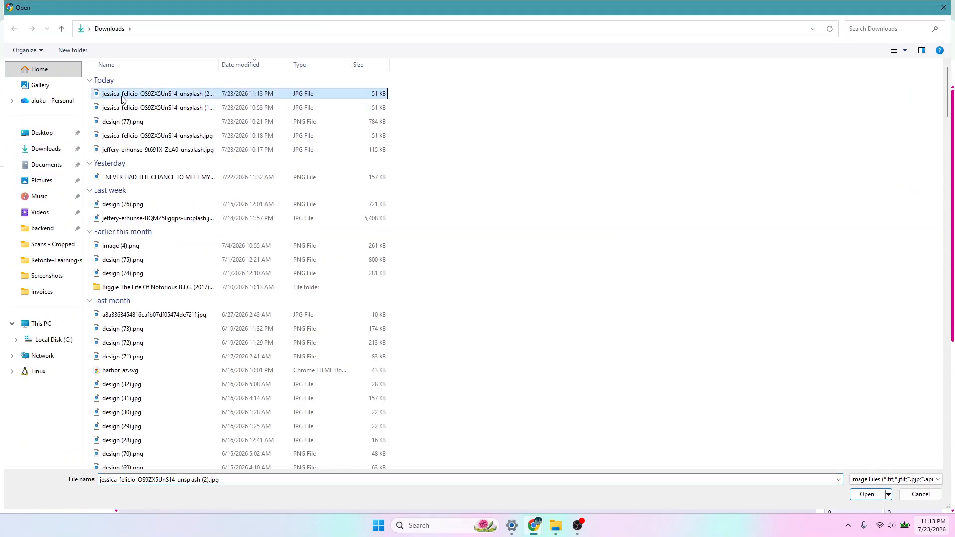
pyautogui.click(876, 495)
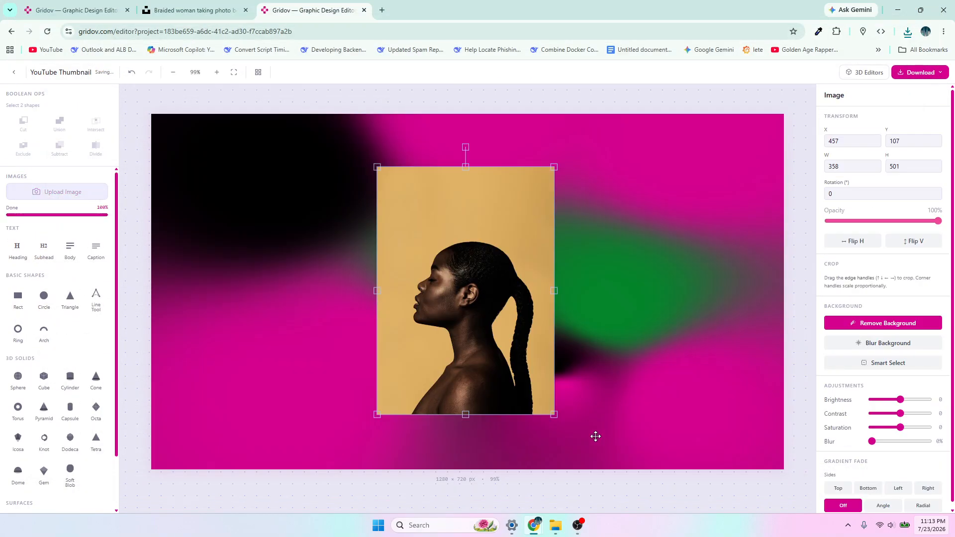
# - Enlarge the woman's photo proportionally and reposition it near the middle of the canvas
pyautogui.moveTo(554, 414); pyautogui.dragTo(616, 439)
pyautogui.moveTo(548, 399); pyautogui.dragTo(540, 378)
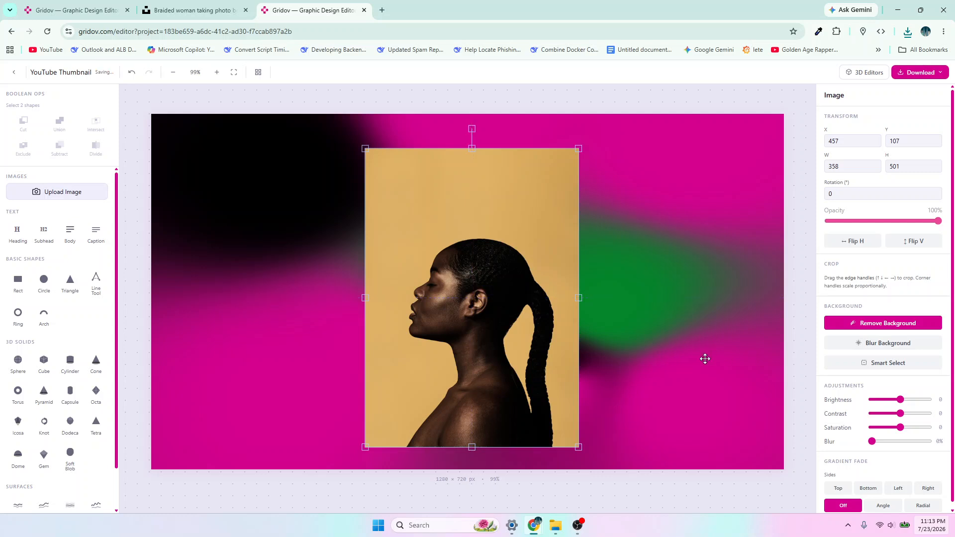
pyautogui.moveTo(507, 243); pyautogui.dragTo(507, 243)
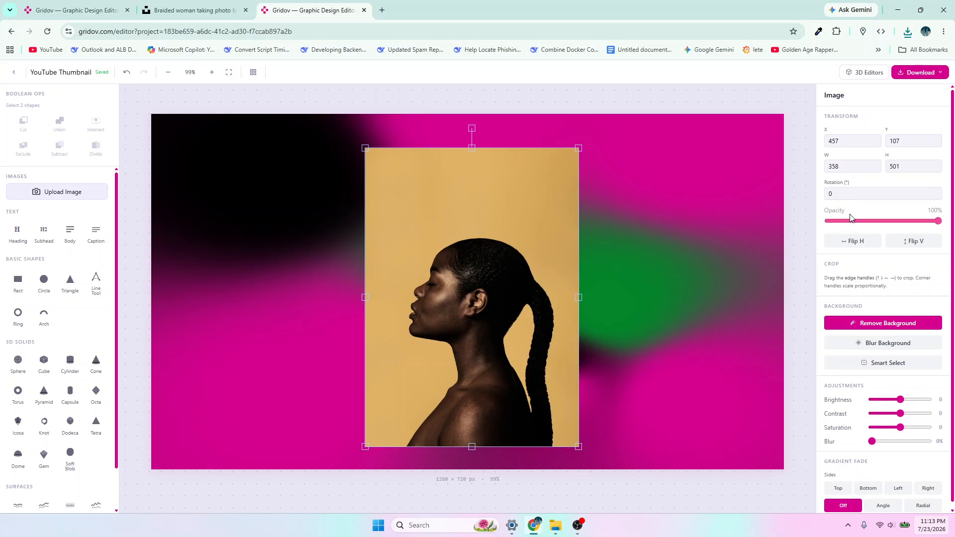
# - Keep the photo's opacity at 100% and remove its background
pyautogui.moveTo(937, 221)
pyautogui.mouseDown()
pyautogui.moveTo(883, 222)
pyautogui.moveTo(953, 224)
pyautogui.mouseUp()
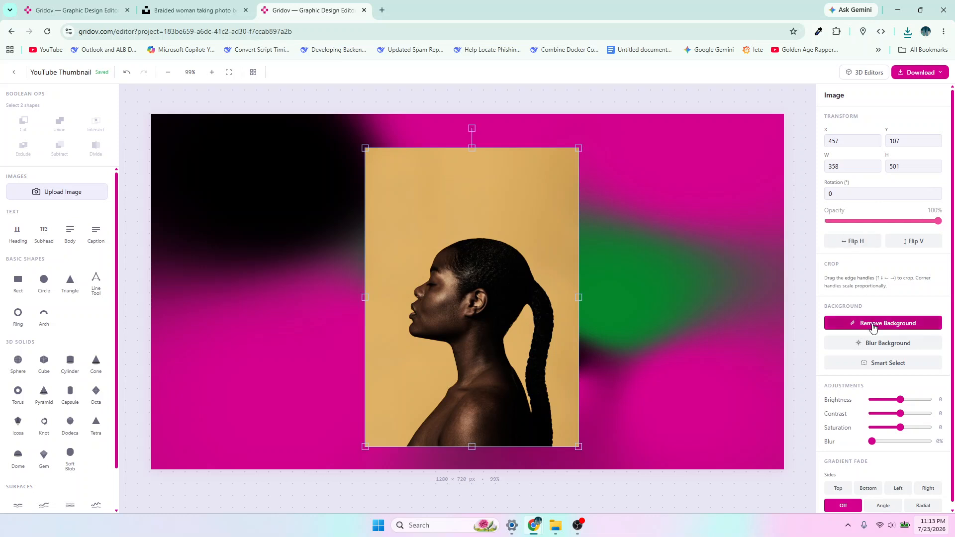
pyautogui.scroll(-1, 885, 454)
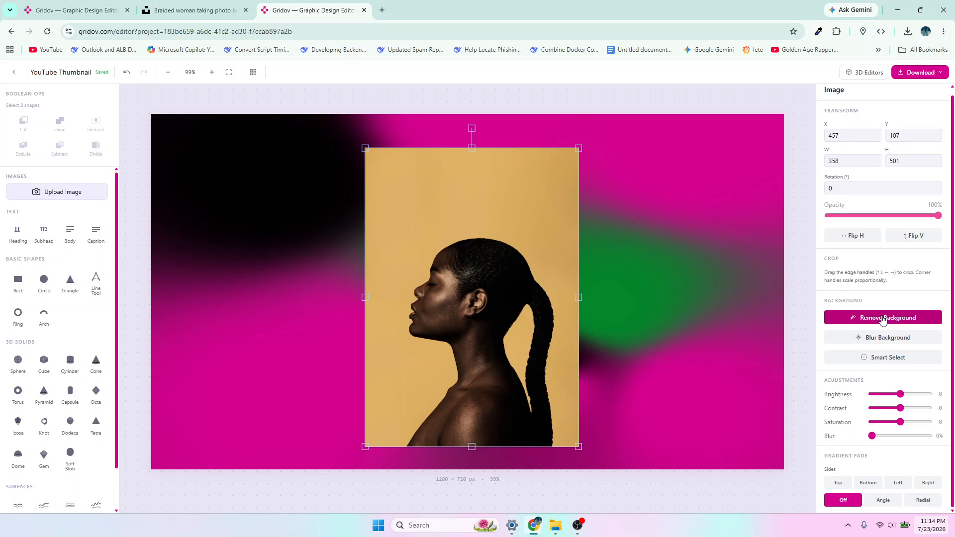
pyautogui.click(883, 320)
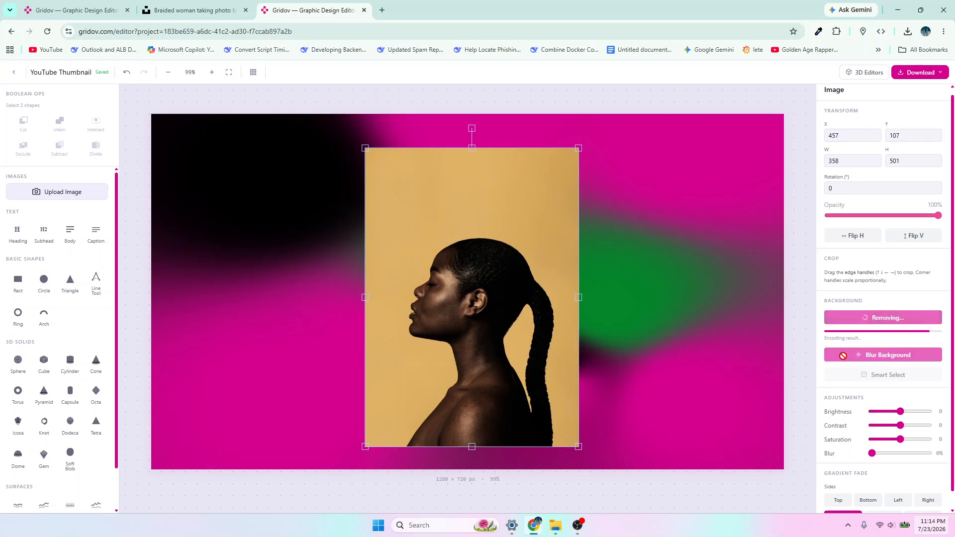
# - Enlarge the cut-out woman beyond the canvas height and center her with the shoulders cropped by the lower canvas edge
pyautogui.moveTo(445, 310); pyautogui.dragTo(437, 298)
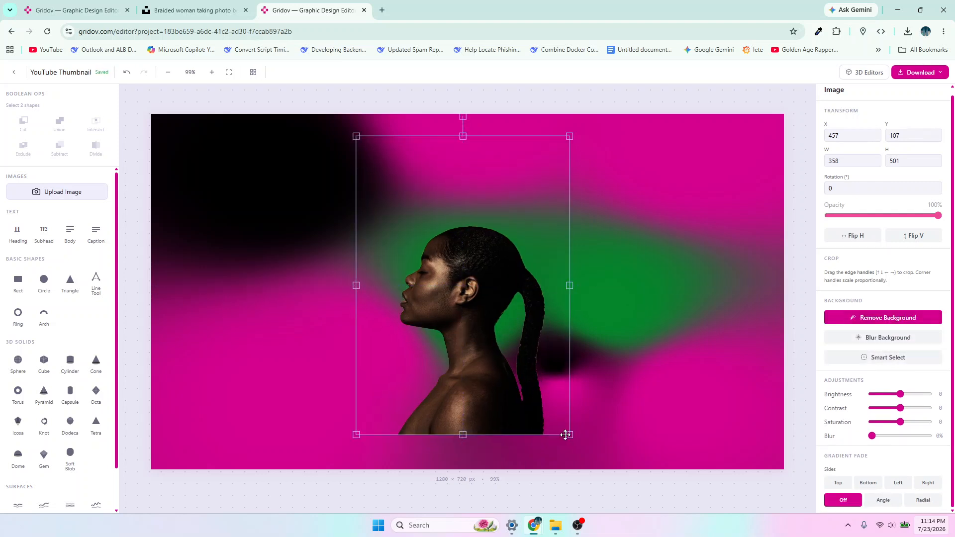
pyautogui.moveTo(569, 434); pyautogui.dragTo(596, 454)
pyautogui.moveTo(615, 464); pyautogui.dragTo(607, 454)
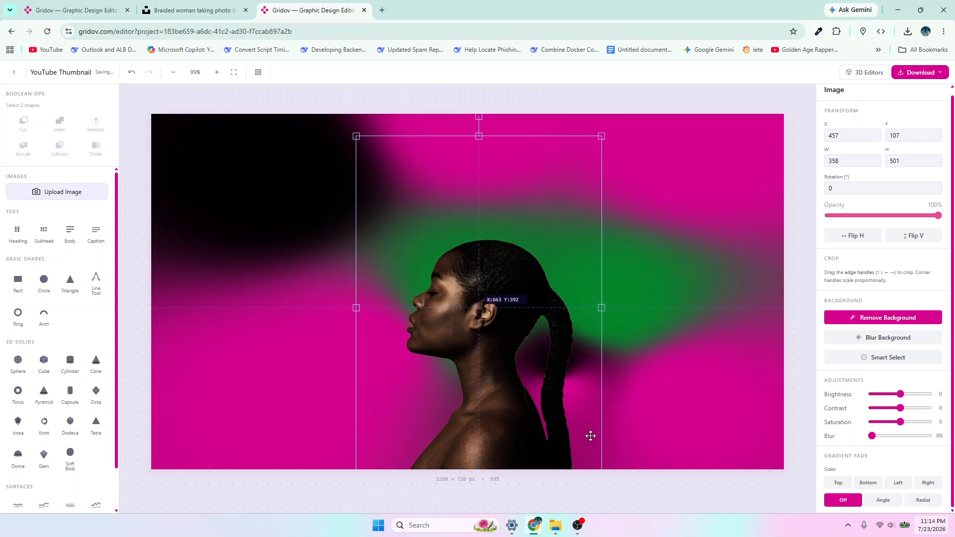
pyautogui.moveTo(602, 137); pyautogui.dragTo(650, 143)
pyautogui.moveTo(537, 356); pyautogui.dragTo(512, 355)
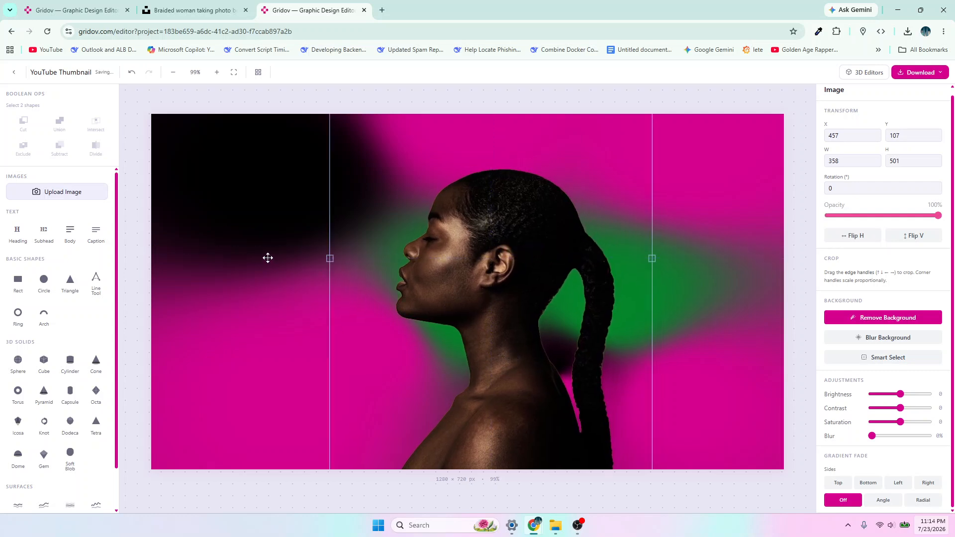
# - Add a 3D torus to the canvas
pyautogui.scroll(-1, 42, 370)
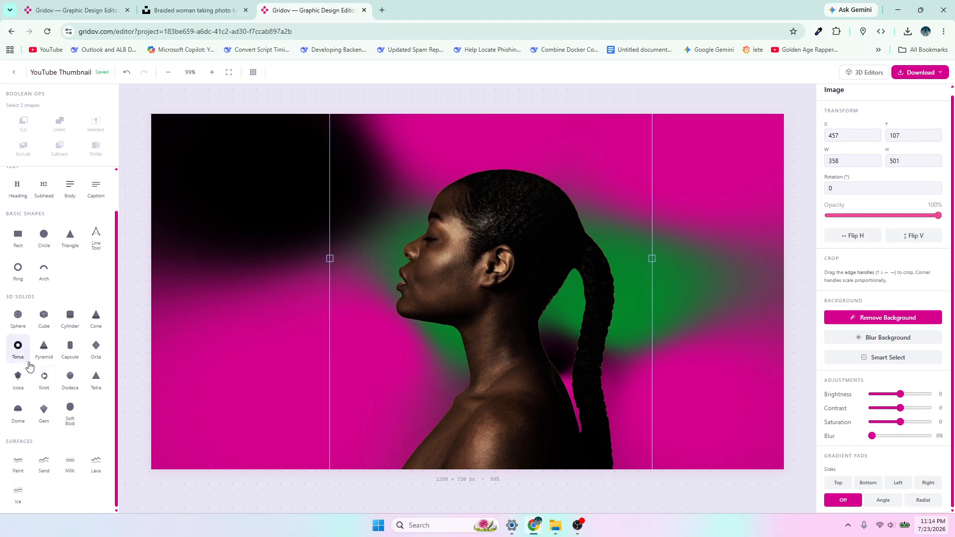
pyautogui.click(24, 345)
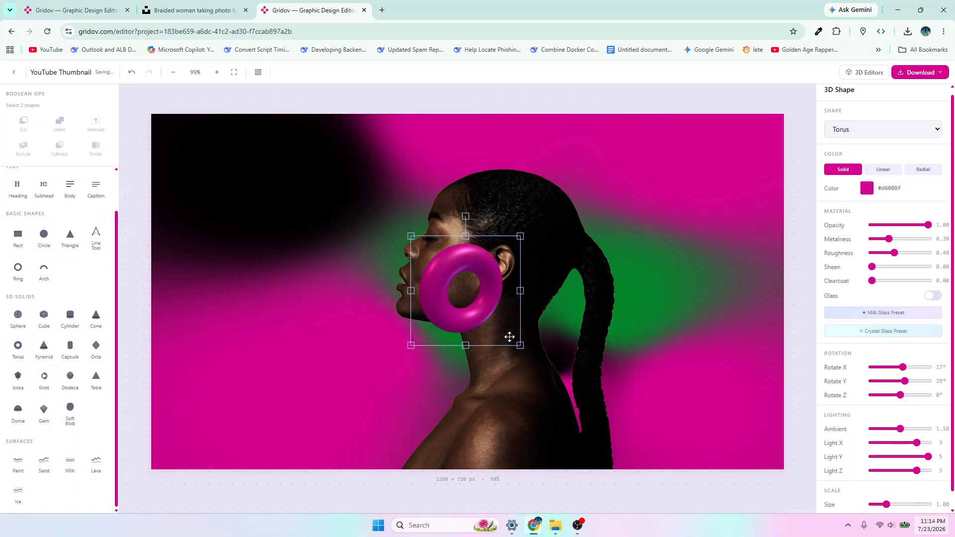
# - Enlarge the torus proportionally and move it in front of the woman's face, overlapping her nose and mouth
pyautogui.moveTo(456, 308); pyautogui.dragTo(363, 349)
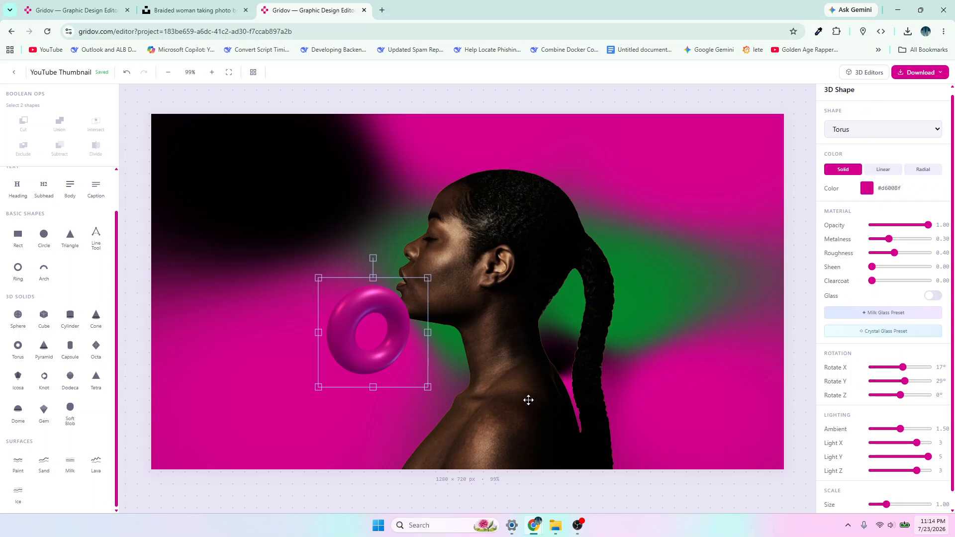
pyautogui.moveTo(428, 388); pyautogui.dragTo(503, 463)
pyautogui.moveTo(443, 410); pyautogui.dragTo(412, 334)
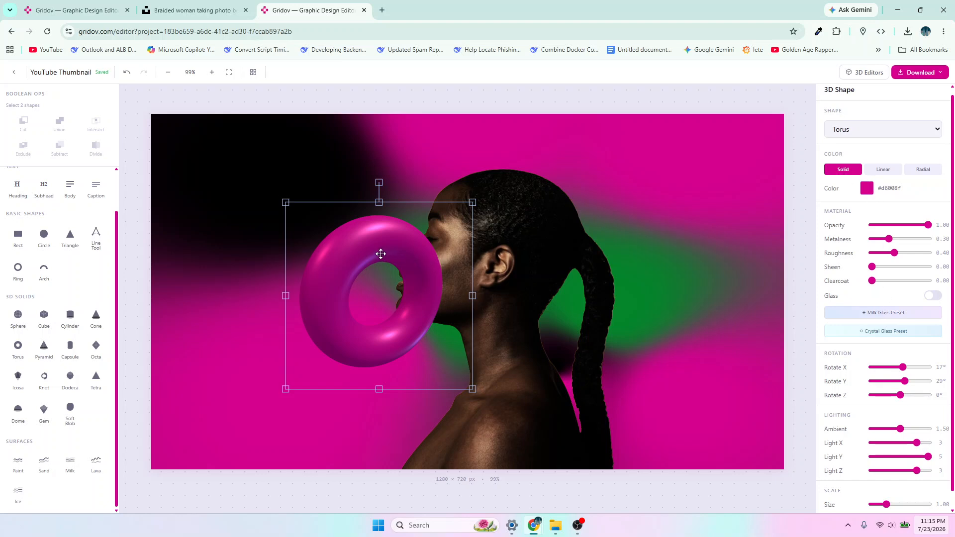
# - Give the torus a radial gradient with green #077e0f as its end color
pyautogui.click(919, 171)
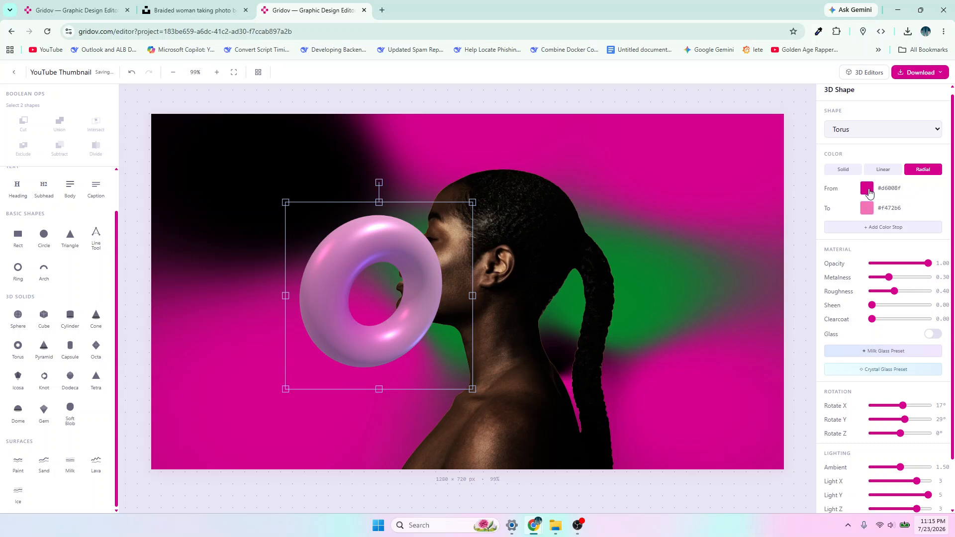
pyautogui.click(866, 208)
pyautogui.click(829, 294)
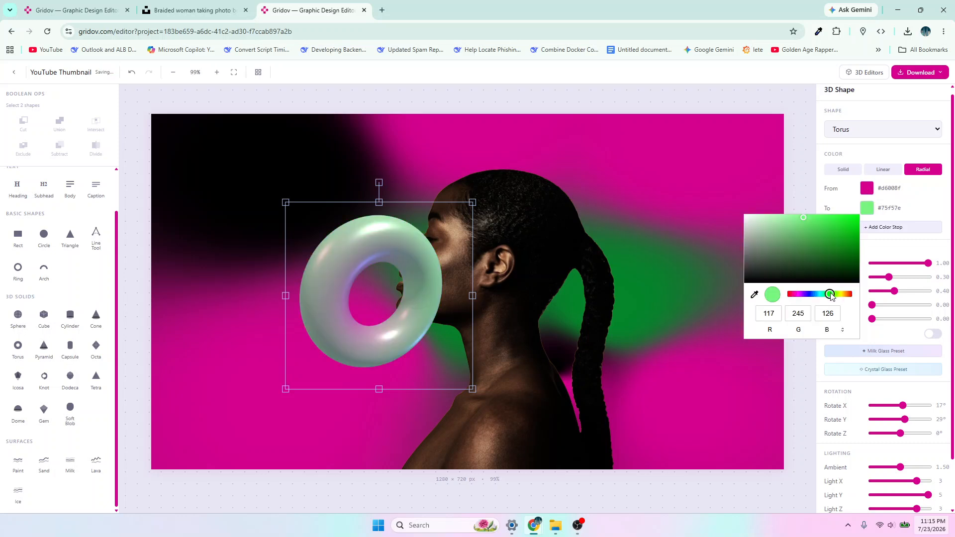
pyautogui.moveTo(808, 219); pyautogui.dragTo(851, 247)
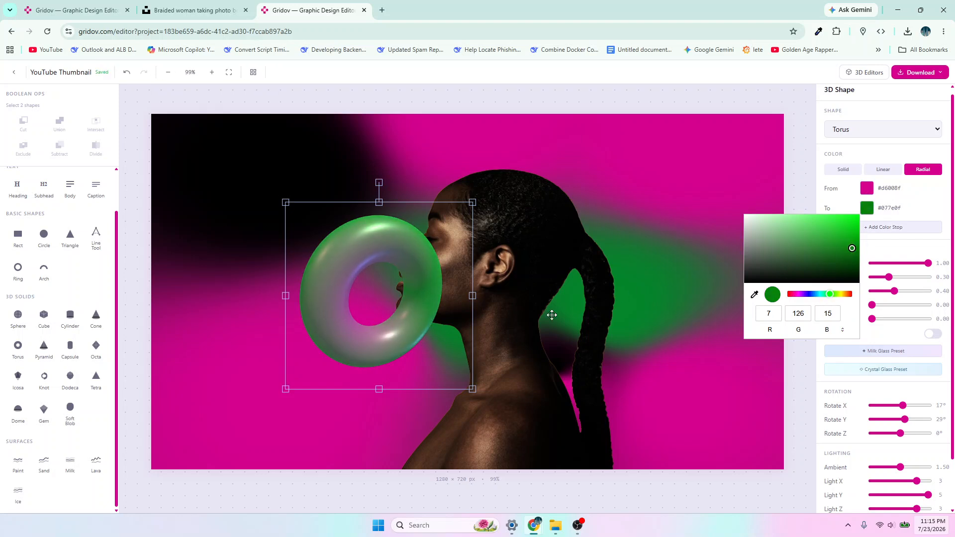
pyautogui.click(417, 322)
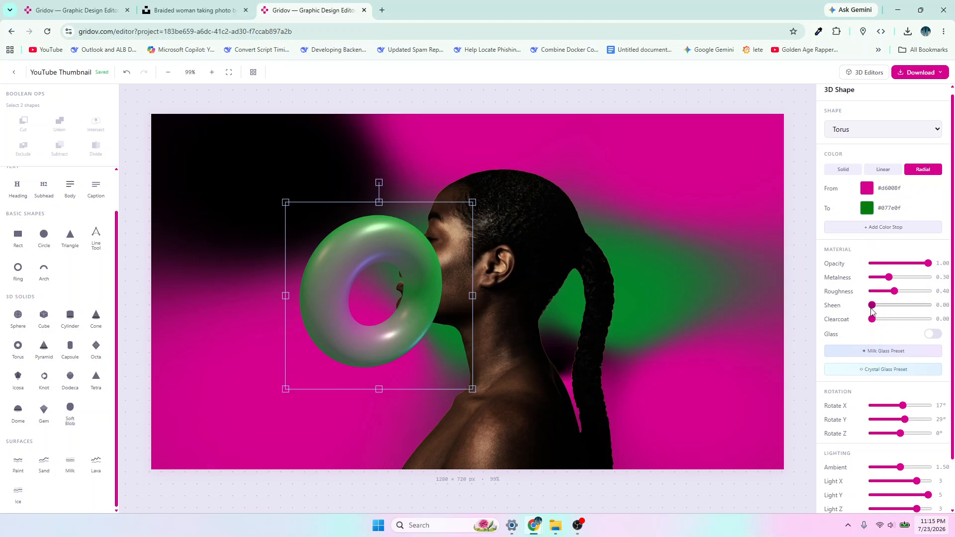
# - Set the torus's metalness to 0.00 and roughness to 1.00, and shift it closer to the woman's ear
pyautogui.moveTo(889, 277); pyautogui.dragTo(871, 277)
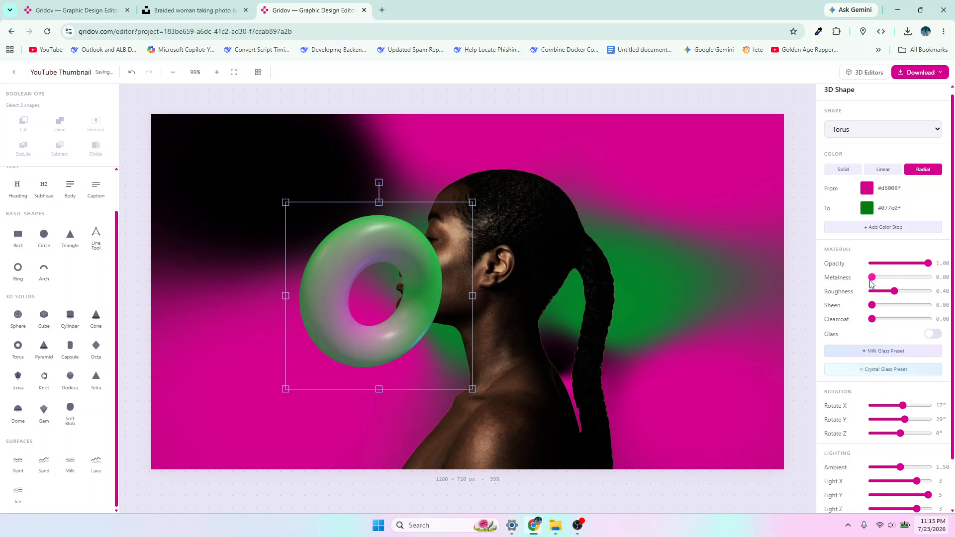
pyautogui.moveTo(893, 290); pyautogui.dragTo(929, 292)
pyautogui.moveTo(426, 322); pyautogui.dragTo(466, 320)
# - Add a third color stop in dark magenta #7d073a to the torus gradient and compare it with the reference design
pyautogui.click(868, 228)
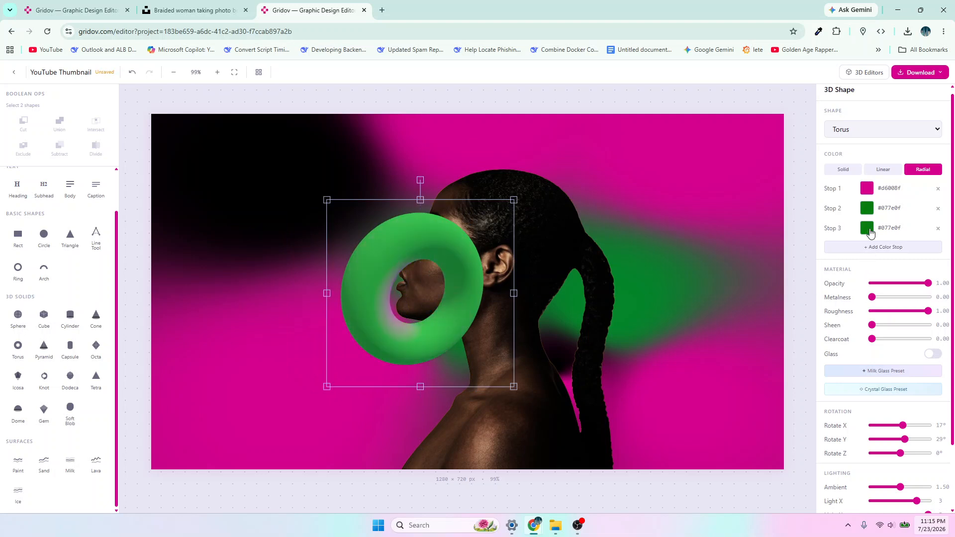
pyautogui.click(868, 232)
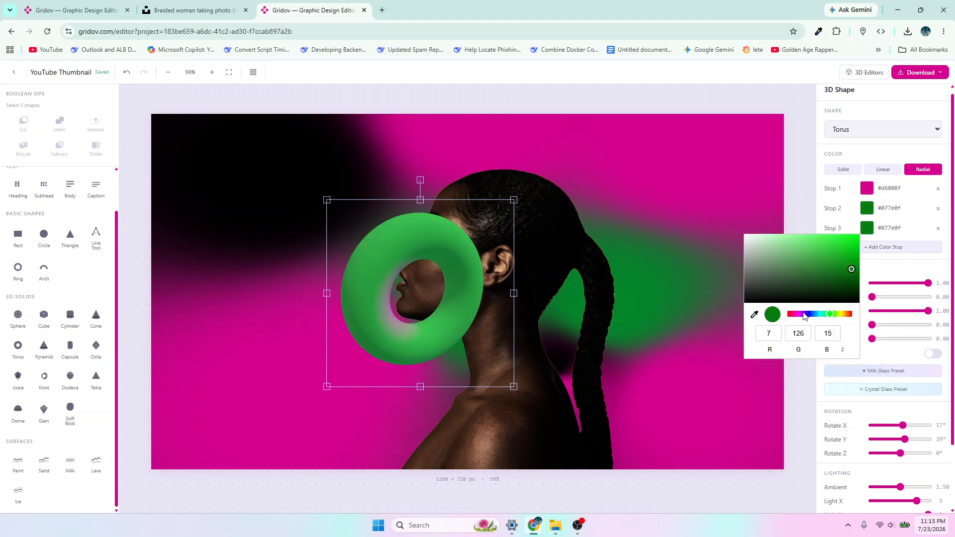
pyautogui.moveTo(798, 315); pyautogui.dragTo(794, 315)
pyautogui.click(85, 12)
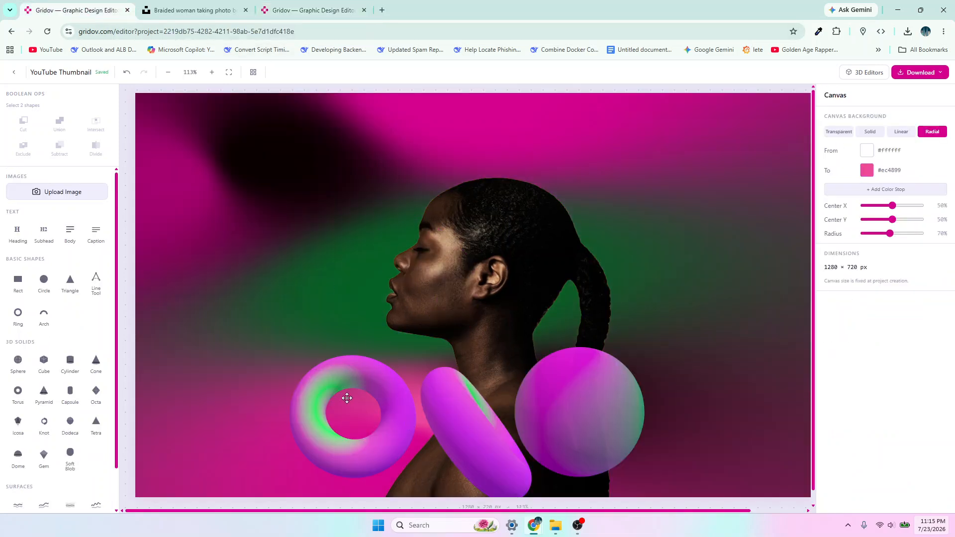
pyautogui.click(289, 12)
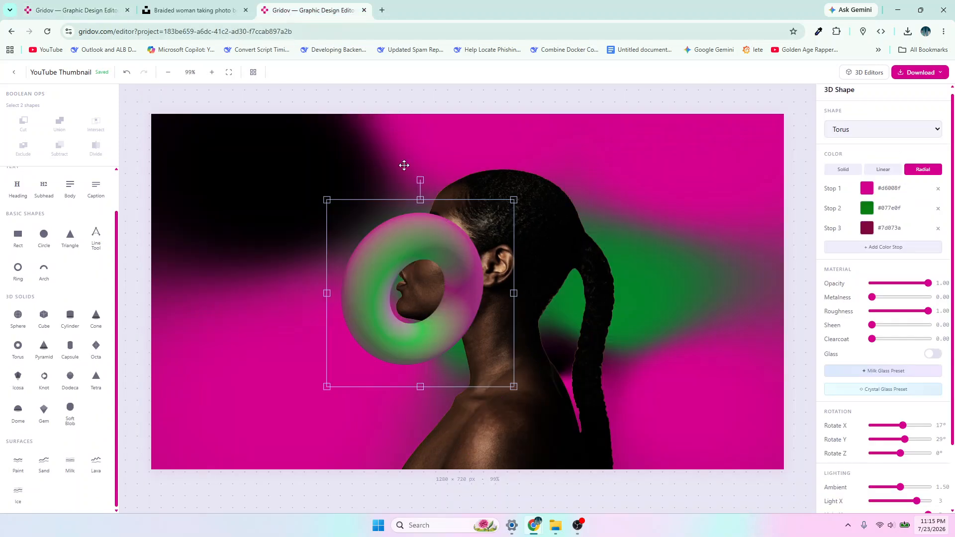
# - Brighten the torus gradient's second color stop to #00940a and deselect the torus
pyautogui.click(865, 209)
pyautogui.moveTo(851, 251)
pyautogui.mouseDown()
pyautogui.moveTo(855, 240)
pyautogui.moveTo(864, 247)
pyautogui.mouseUp()
pyautogui.click(810, 386)
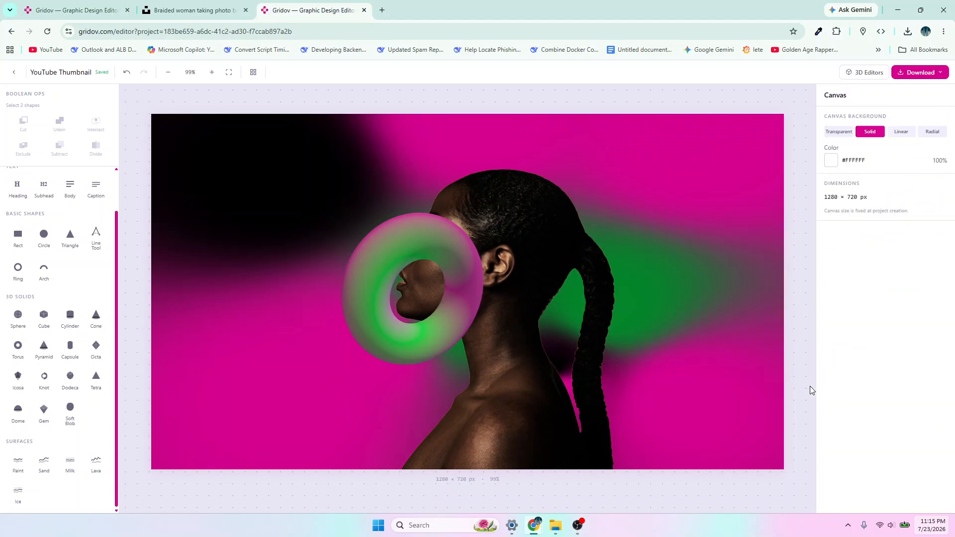
# - Rotate the torus to 2° around X, -18° around Y and 180° around Z
pyautogui.click(442, 304)
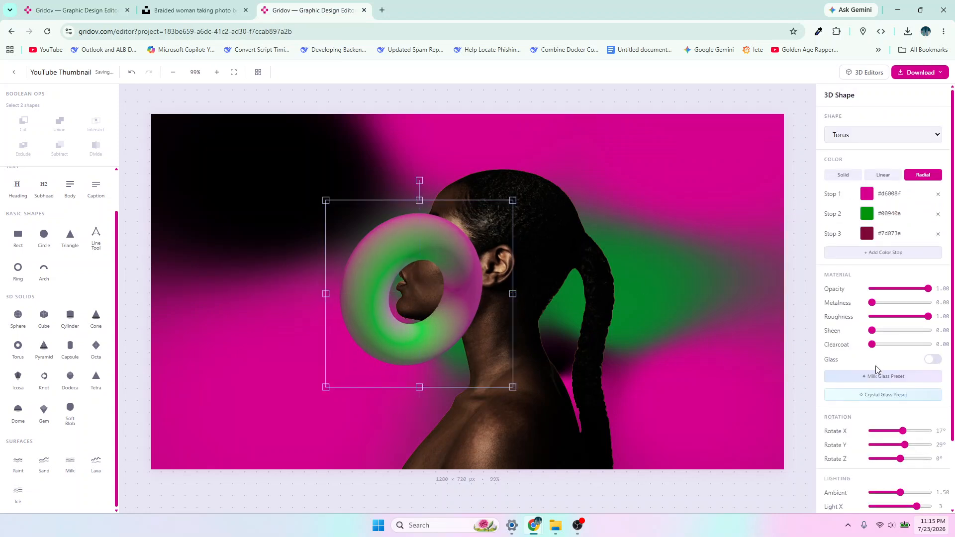
pyautogui.moveTo(901, 446); pyautogui.dragTo(936, 462)
pyautogui.moveTo(903, 430); pyautogui.dragTo(898, 452)
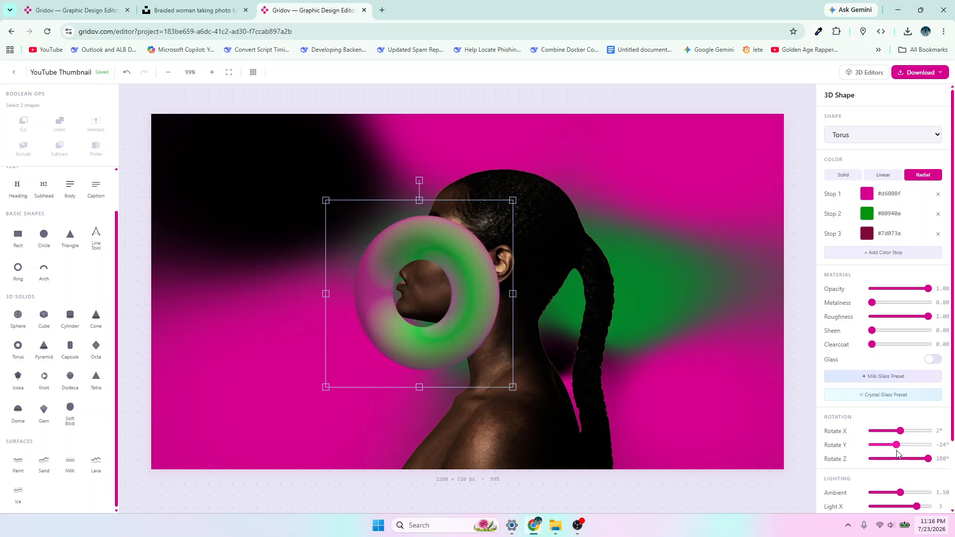
# - Examine the gradient color stops, material and rotation settings of the front-facing torus in the reference design
pyautogui.click(70, 11)
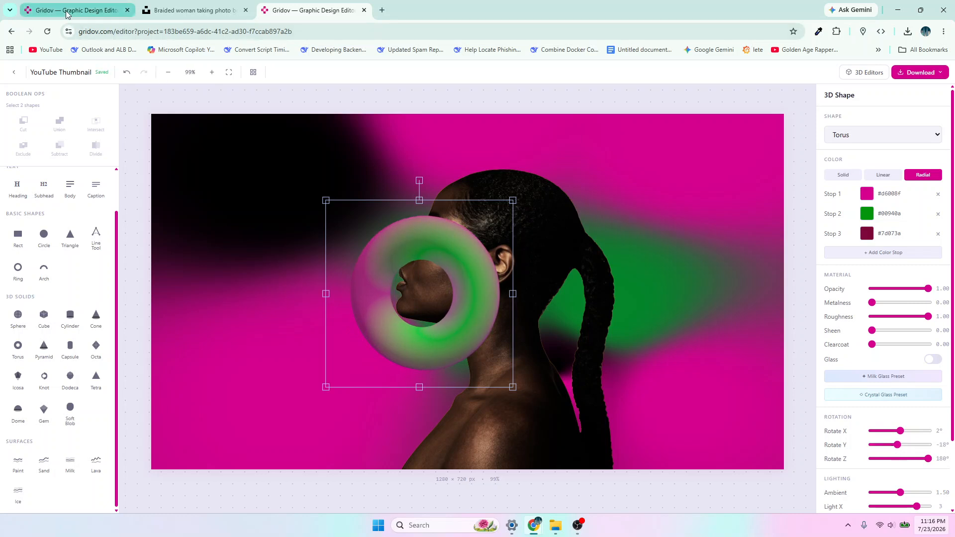
pyautogui.click(332, 439)
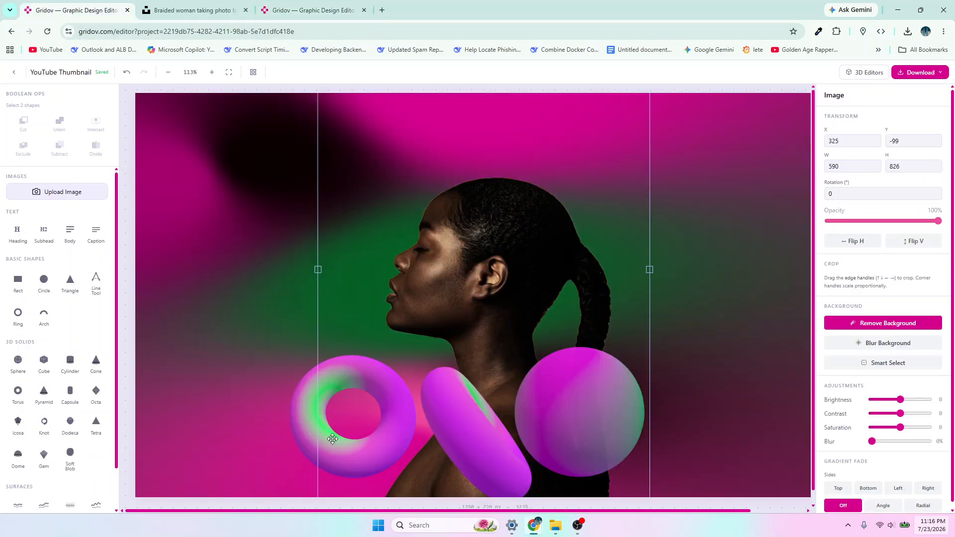
pyautogui.scroll(-1, 888, 239)
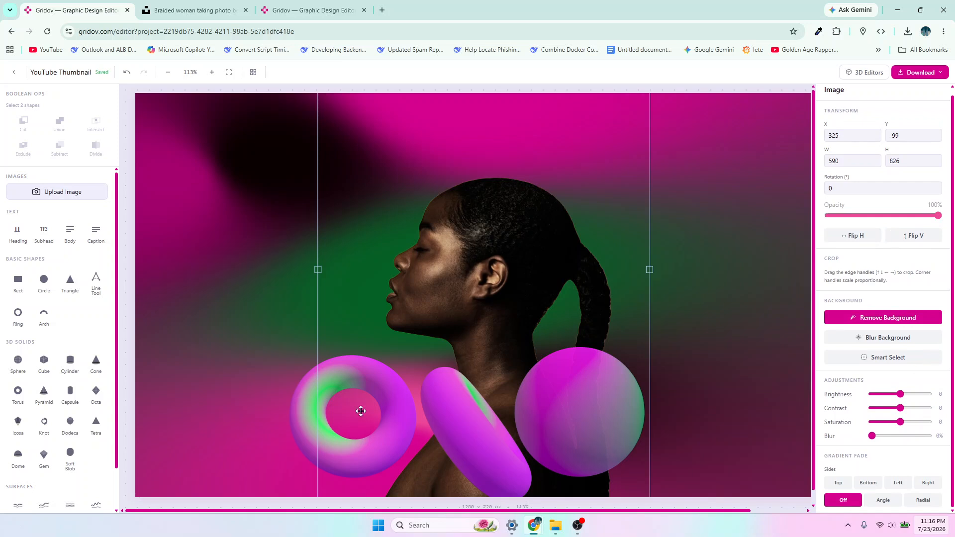
pyautogui.click(292, 428)
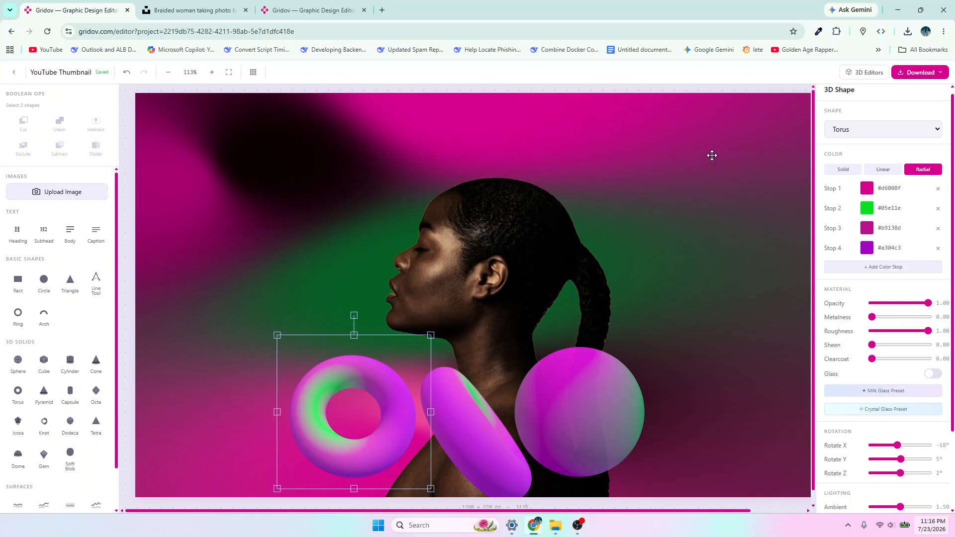
pyautogui.click(282, 10)
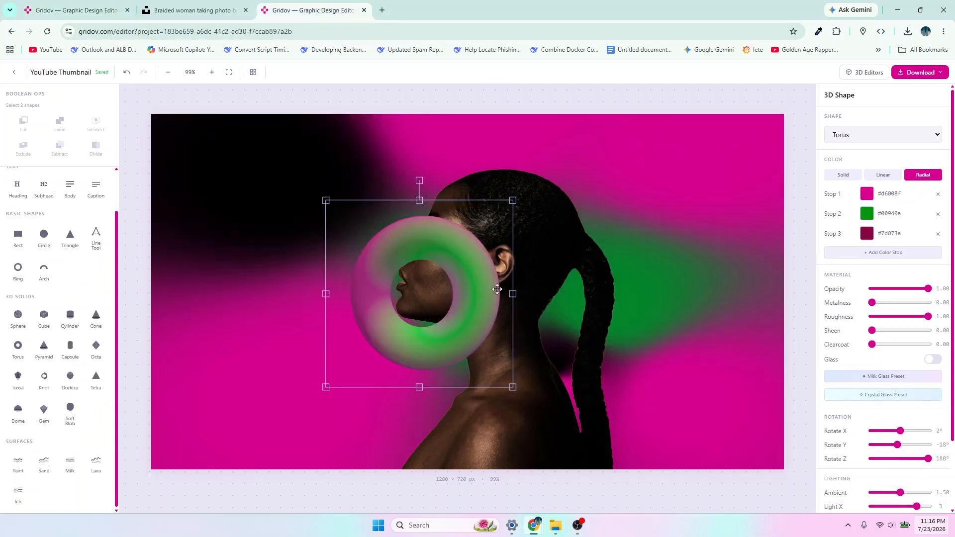
# - Add a fourth color stop to the torus gradient and set the second stop to bright green #07da15
pyautogui.click(866, 256)
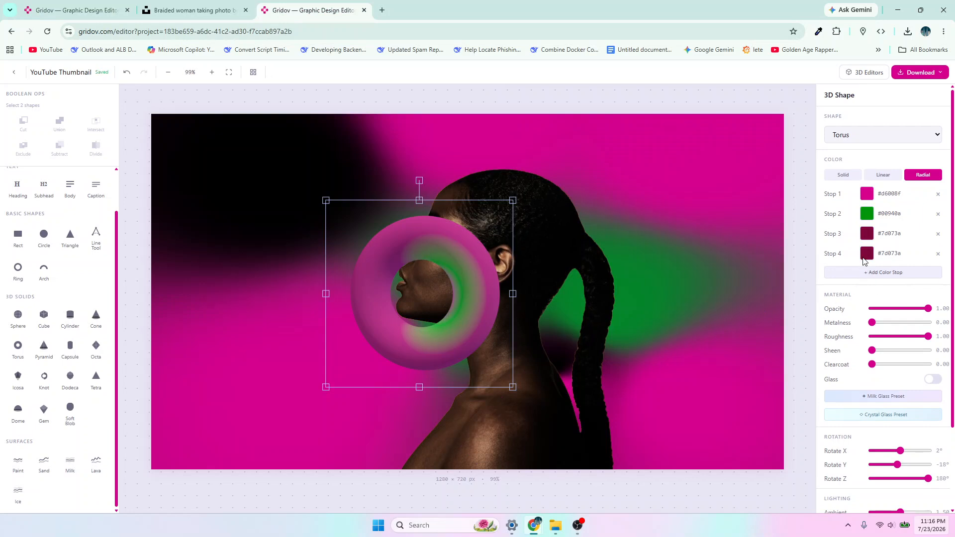
pyautogui.click(866, 216)
pyautogui.moveTo(857, 243)
pyautogui.mouseDown()
pyautogui.moveTo(858, 223)
pyautogui.moveTo(847, 241)
pyautogui.moveTo(854, 225)
pyautogui.mouseUp()
# - Rotate the torus to X -27° and Y 37° and move it below the woman's chin beside her shoulder
pyautogui.moveTo(897, 464)
pyautogui.mouseDown()
pyautogui.moveTo(929, 479)
pyautogui.moveTo(896, 451)
pyautogui.mouseUp()
pyautogui.moveTo(416, 343); pyautogui.dragTo(379, 418)
pyautogui.moveTo(351, 363); pyautogui.dragTo(346, 378)
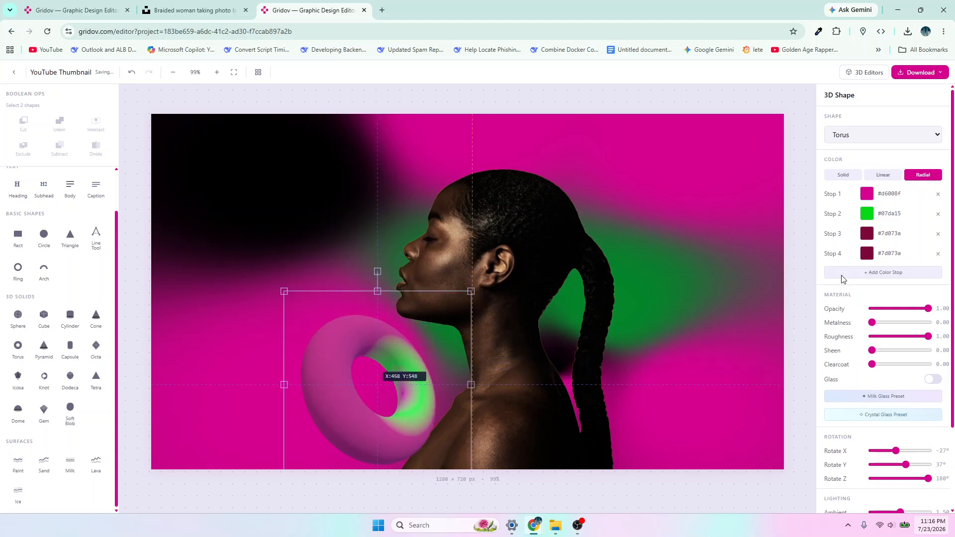
# - Set the torus gradient's third color stop to #b80050 and the fourth to #a30047
pyautogui.click(868, 234)
pyautogui.moveTo(851, 269); pyautogui.dragTo(861, 254)
pyautogui.click(871, 255)
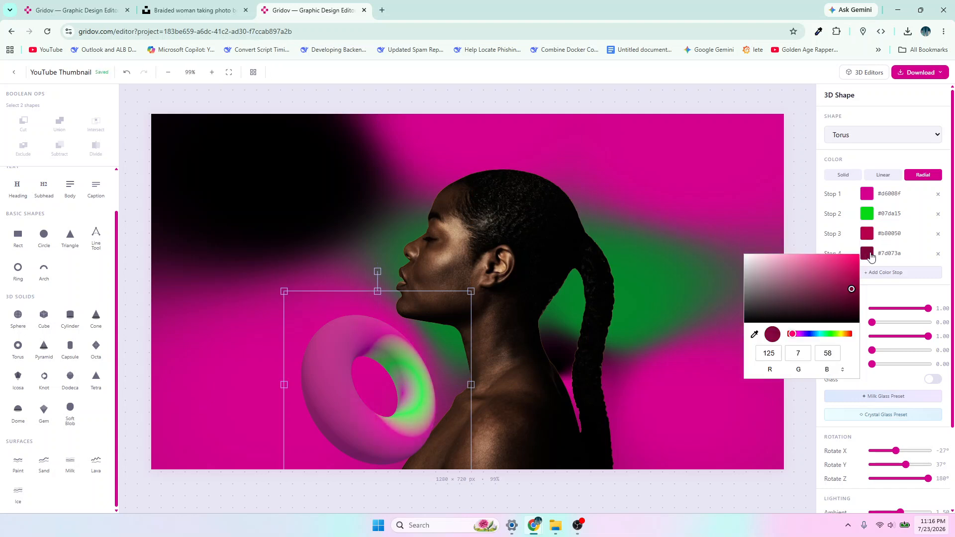
pyautogui.moveTo(851, 290); pyautogui.dragTo(865, 282)
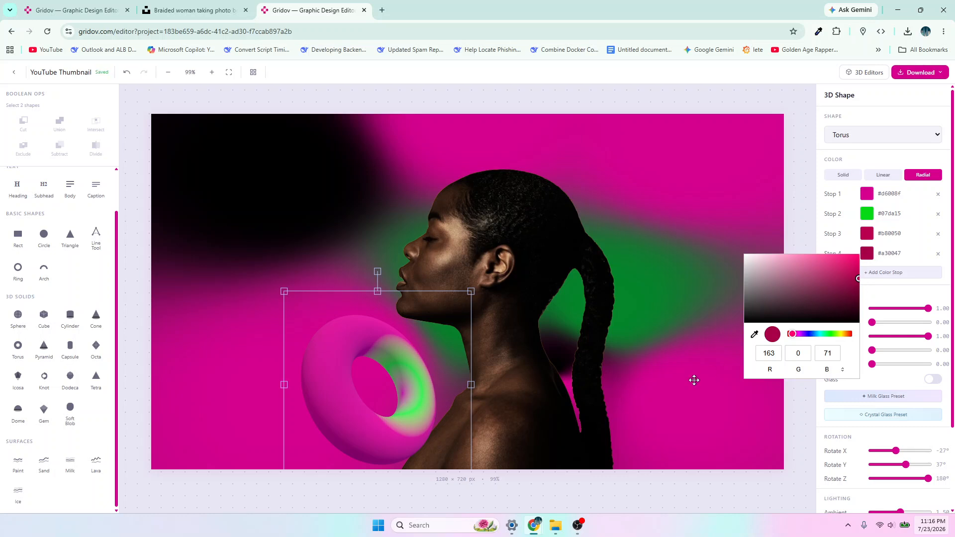
# - Duplicate the torus, arrange the two copies side by side over the shoulders, and check the layout against the reference design
pyautogui.click(388, 431)
pyautogui.moveTo(377, 434); pyautogui.dragTo(387, 436)
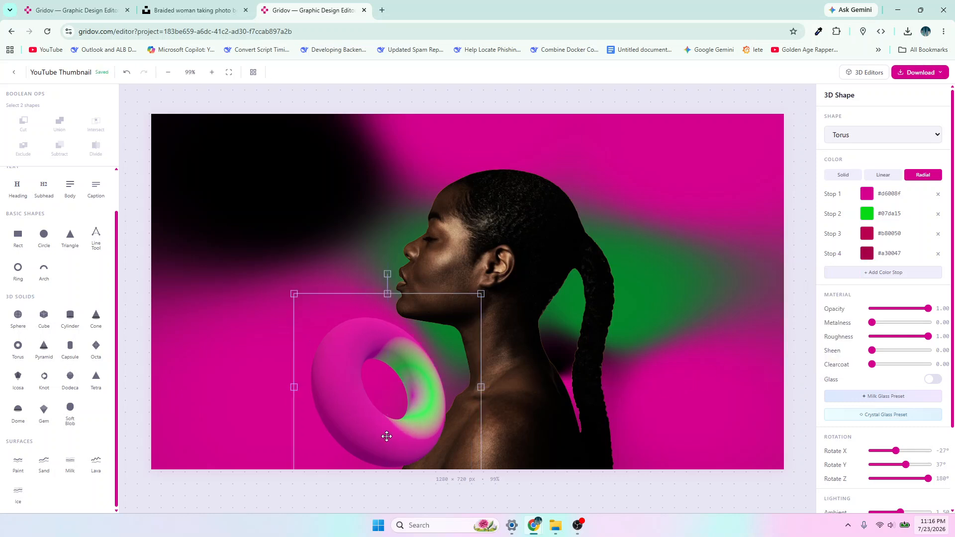
pyautogui.hotkey('ctrl', 'v')
pyautogui.moveTo(387, 436); pyautogui.dragTo(362, 409)
pyautogui.click(75, 15)
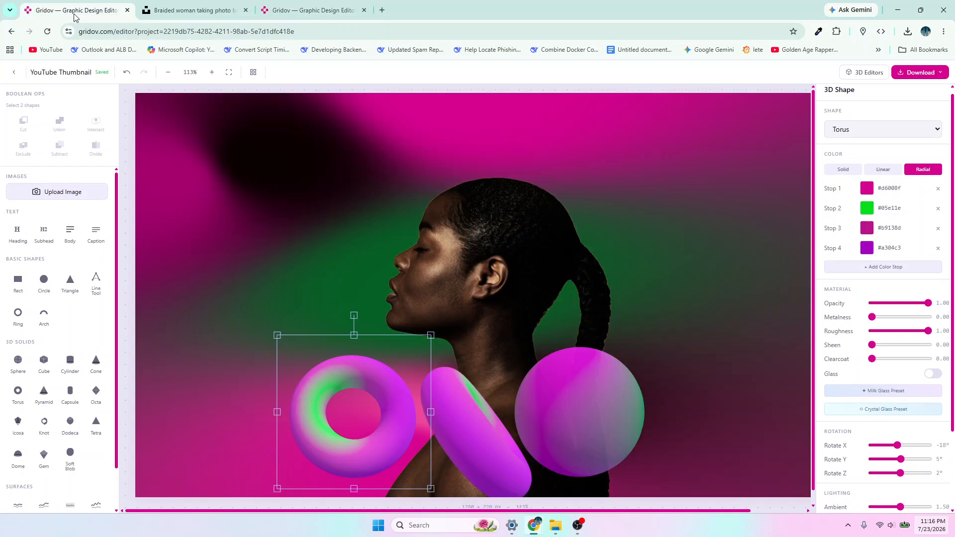
pyautogui.click(291, 11)
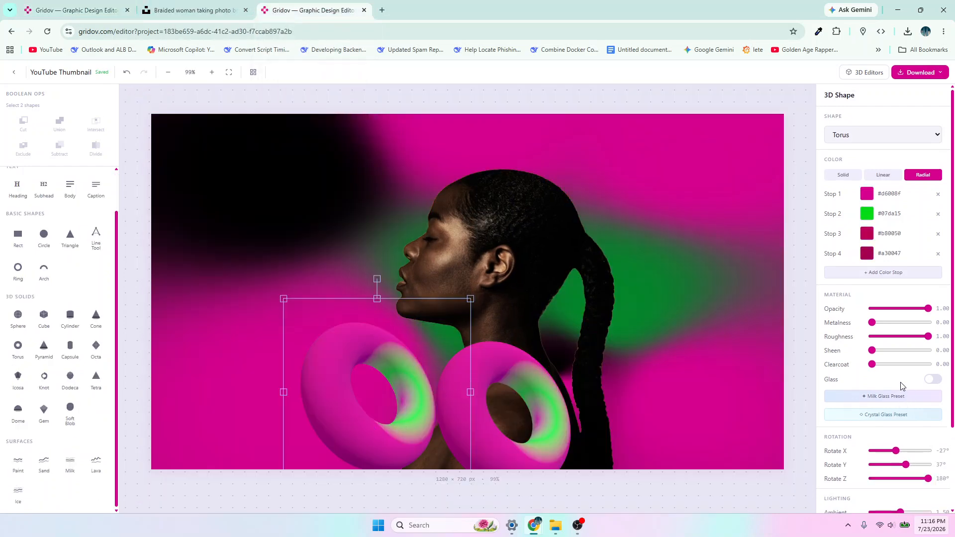
# - Rotate the torus beside the shoulder to face more forward and shift the other torus slightly away from it
pyautogui.scroll(-2, 892, 385)
pyautogui.moveTo(909, 366); pyautogui.dragTo(899, 367)
pyautogui.moveTo(540, 389); pyautogui.dragTo(551, 389)
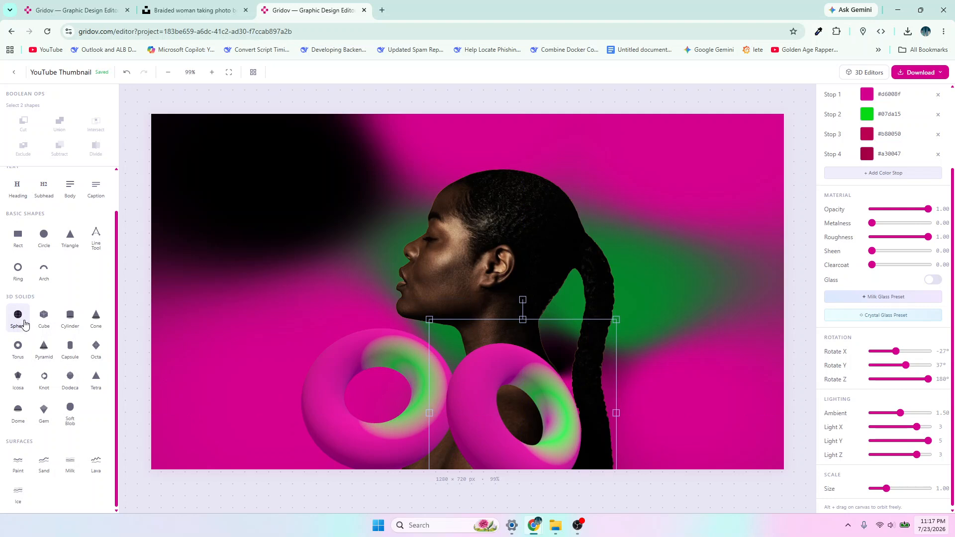
# - Place a large 3D sphere over the woman's braid and give it a radial gradient ending in green #0a8901
pyautogui.click(25, 324)
pyautogui.moveTo(477, 279); pyautogui.dragTo(739, 390)
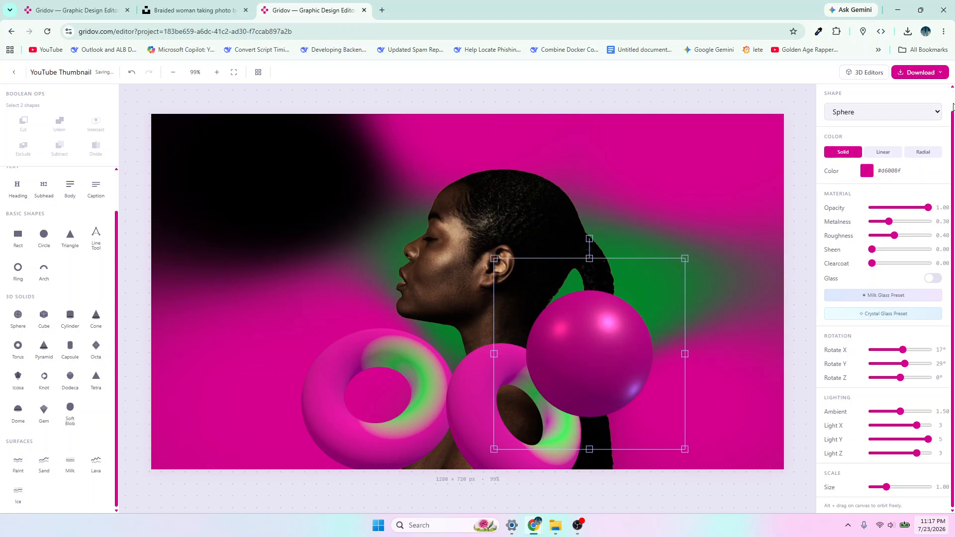
pyautogui.click(923, 152)
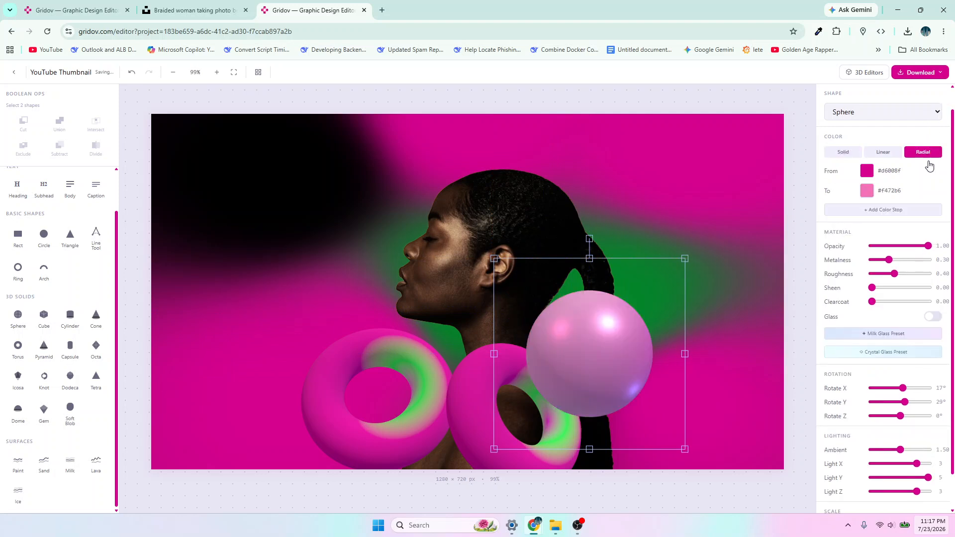
pyautogui.click(867, 192)
pyautogui.click(834, 293)
pyautogui.moveTo(851, 261); pyautogui.dragTo(856, 247)
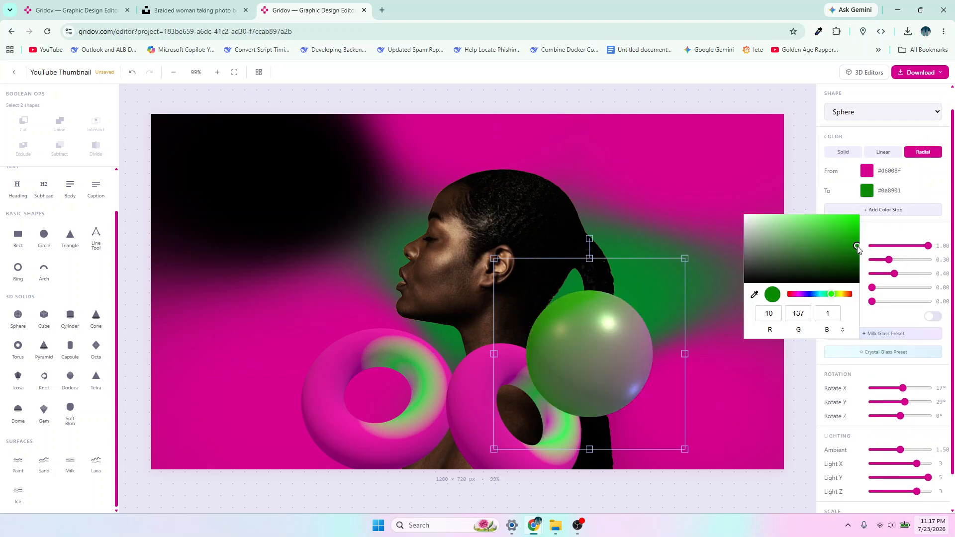
pyautogui.click(877, 373)
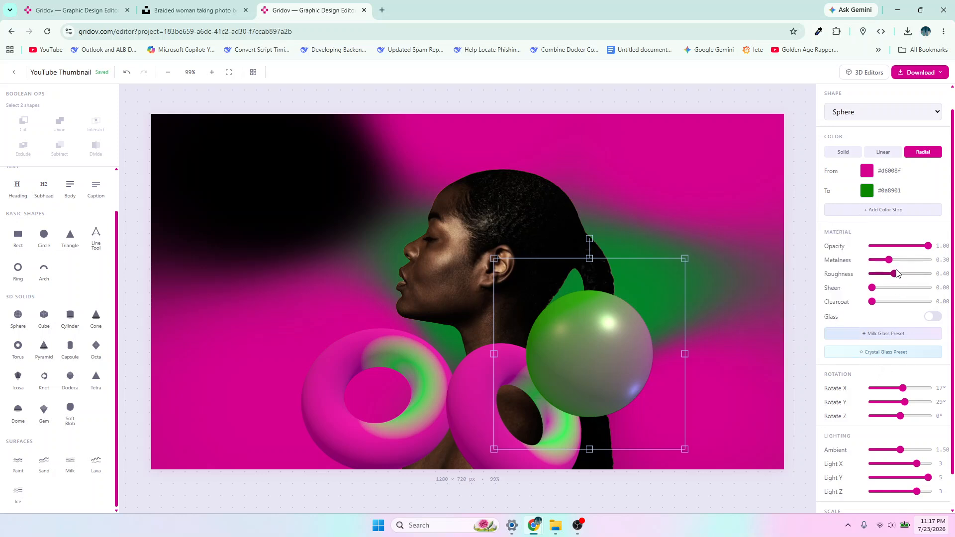
# - Set the sphere's metalness to 0.00 and roughness to 1.00, and add a purple #790189 third color stop
pyautogui.moveTo(889, 260); pyautogui.dragTo(935, 280)
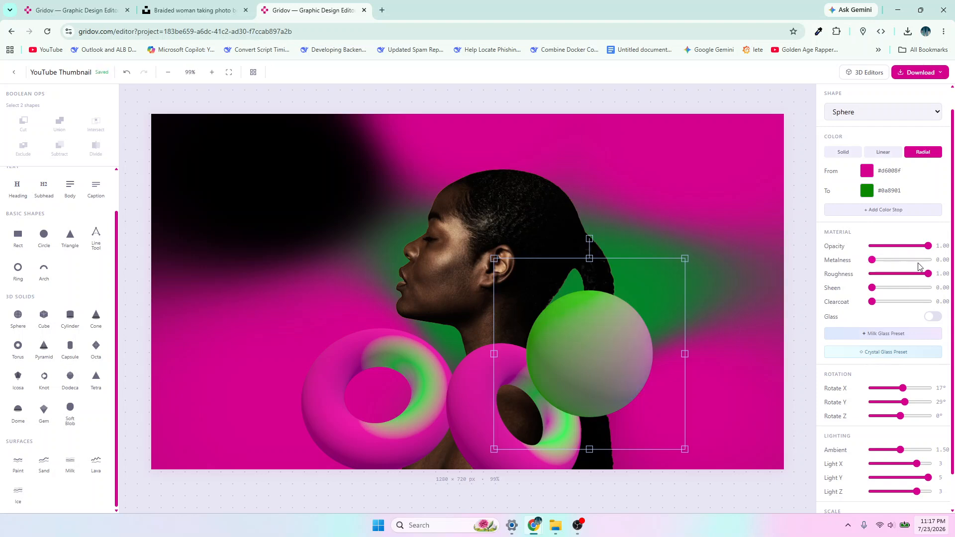
pyautogui.click(883, 210)
pyautogui.click(866, 211)
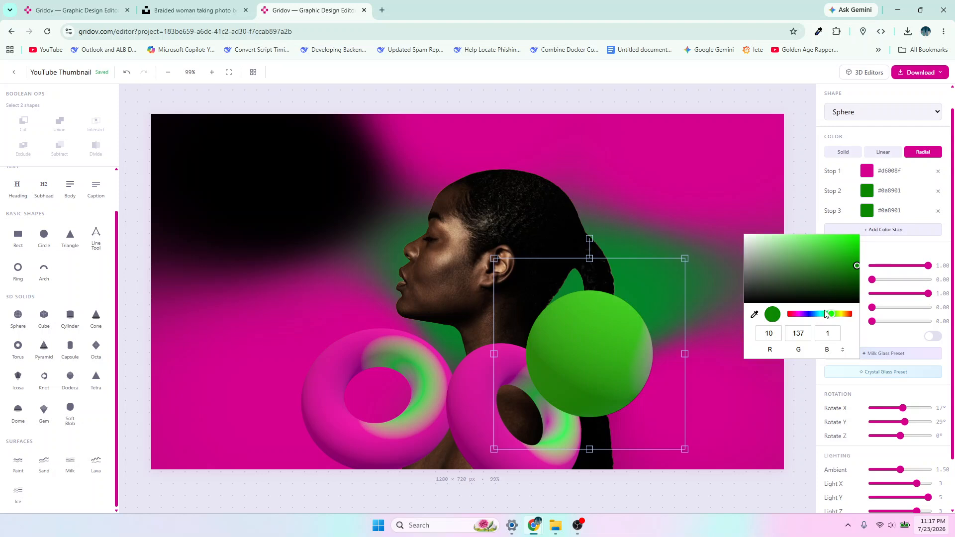
pyautogui.moveTo(830, 316); pyautogui.dragTo(799, 315)
# - Add a fourth color stop to the sphere's radial gradient in purple #790189
pyautogui.click(884, 231)
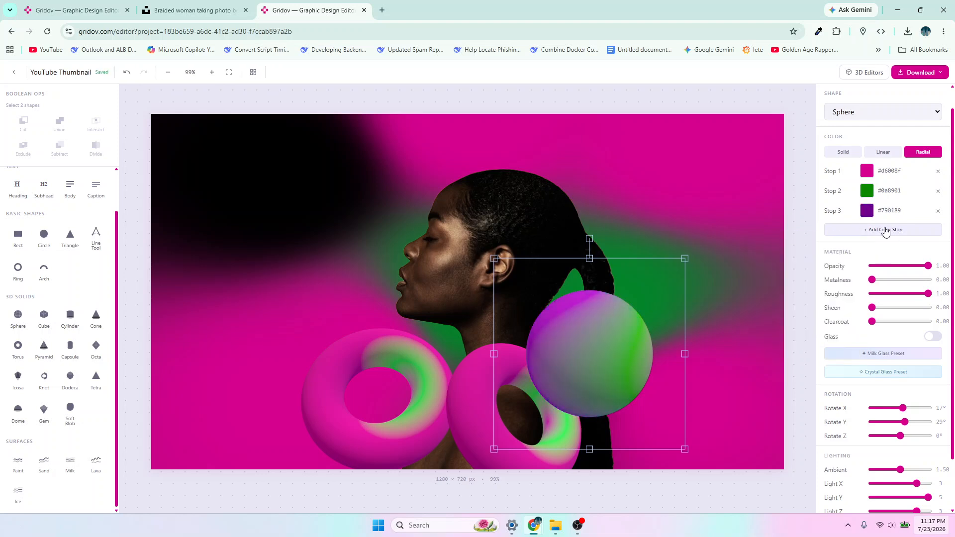
pyautogui.click(869, 231)
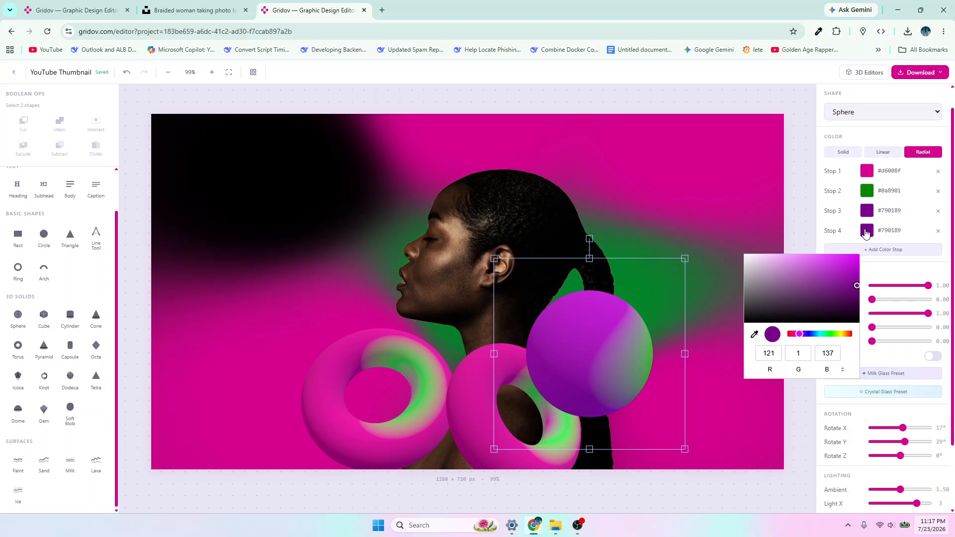
pyautogui.click(627, 346)
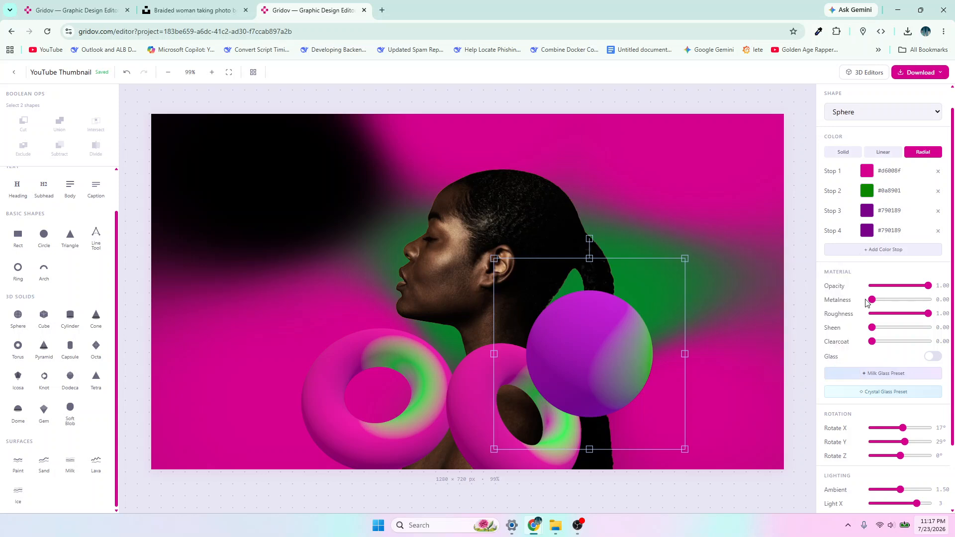
# - Set the sphere's opacity to 0.88 and its Y rotation to -14°
pyautogui.moveTo(928, 286)
pyautogui.mouseDown()
pyautogui.moveTo(908, 286)
pyautogui.moveTo(922, 285)
pyautogui.mouseUp()
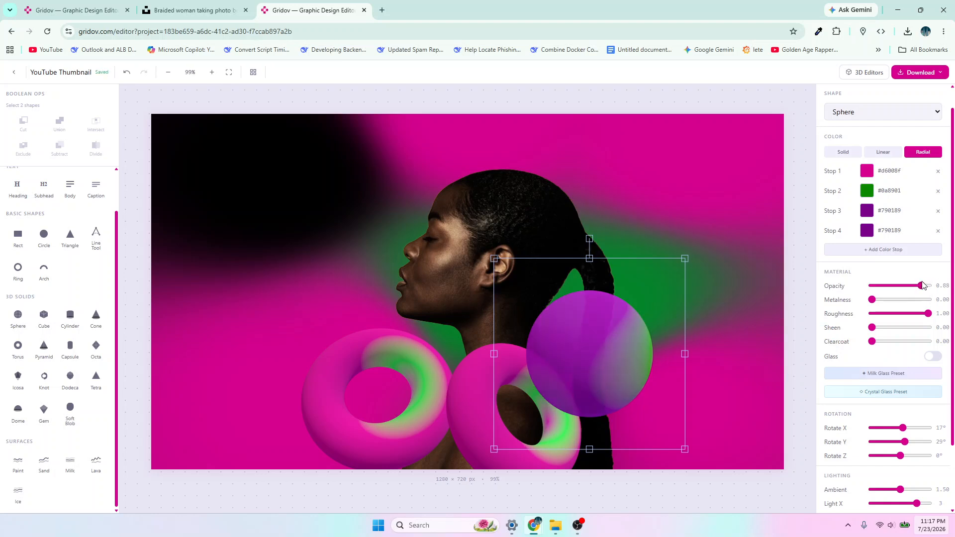
pyautogui.moveTo(900, 438); pyautogui.dragTo(894, 440)
# - Shrink both tori and set them side by side along the canvas's lower edge, the one by the shoulder at about X 648, Y 645
pyautogui.moveTo(360, 419)
pyautogui.mouseDown()
pyautogui.moveTo(342, 422)
pyautogui.moveTo(354, 411)
pyautogui.mouseUp()
pyautogui.moveTo(466, 290); pyautogui.dragTo(422, 350)
pyautogui.moveTo(477, 383); pyautogui.dragTo(429, 383)
pyautogui.moveTo(574, 323); pyautogui.dragTo(536, 359)
pyautogui.moveTo(446, 401); pyautogui.dragTo(456, 396)
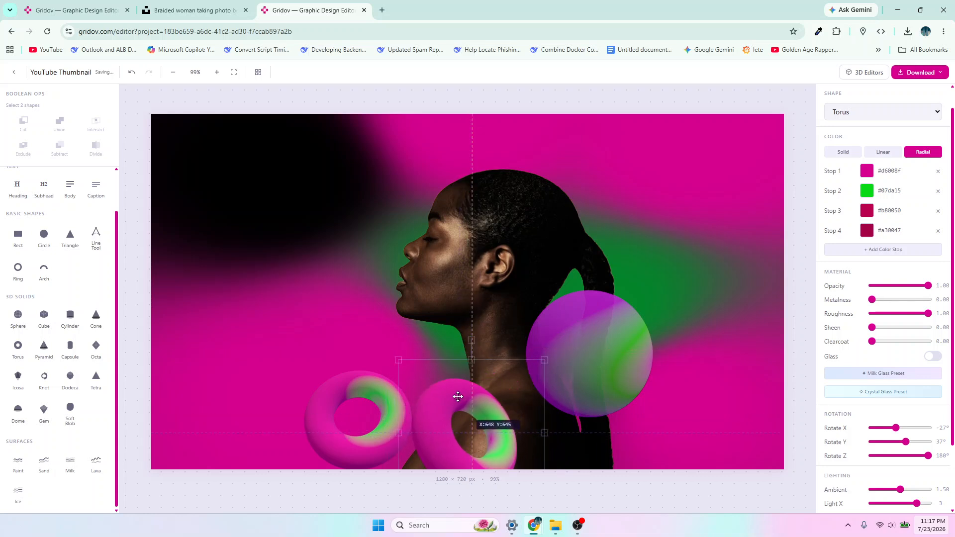
# - Shrink the sphere and place it over the end of the braid behind the shoulder, at about X 887, Y 567
pyautogui.moveTo(601, 347); pyautogui.dragTo(614, 381)
pyautogui.moveTo(689, 295); pyautogui.dragTo(656, 329)
pyautogui.moveTo(594, 382); pyautogui.dragTo(605, 370)
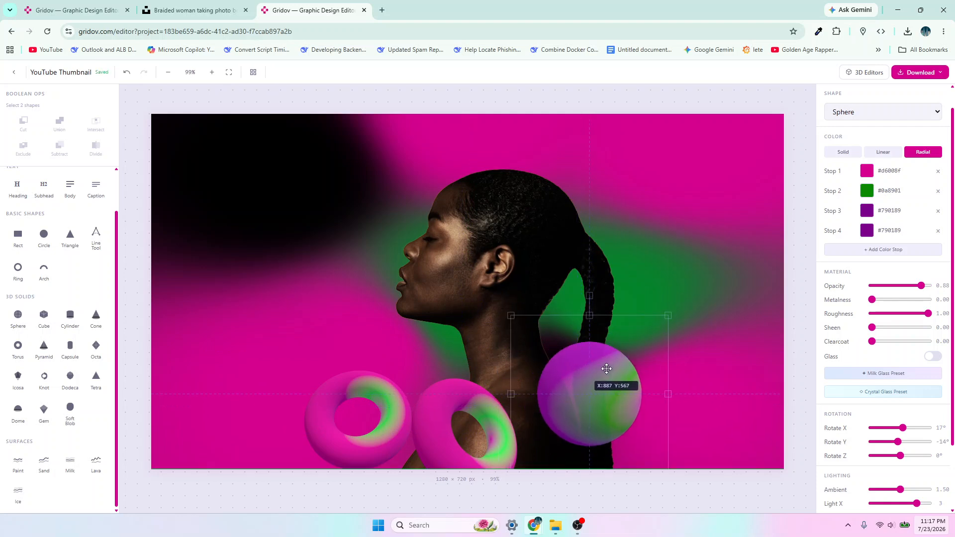
# - Compare the layout with the reference design and select the organic gradient background shape behind the woman
pyautogui.click(97, 12)
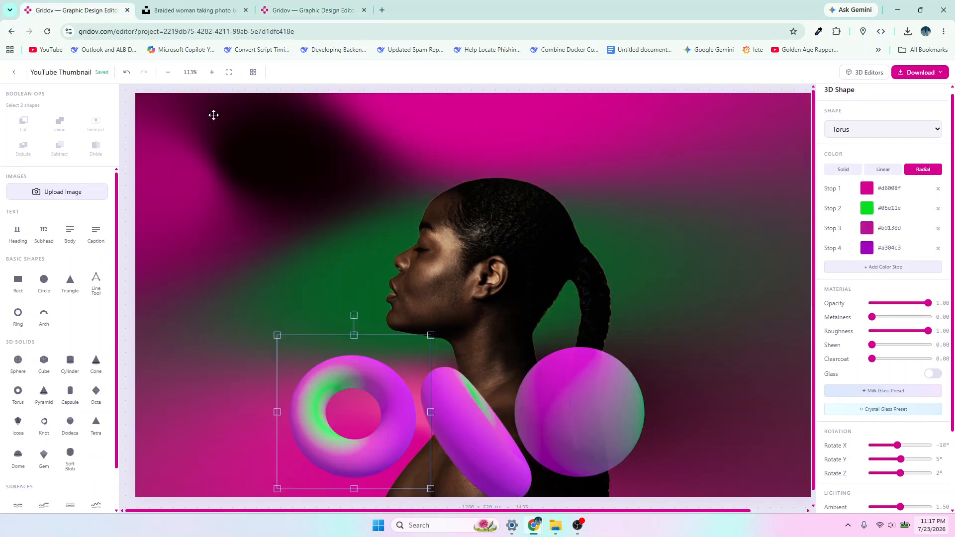
pyautogui.click(324, 14)
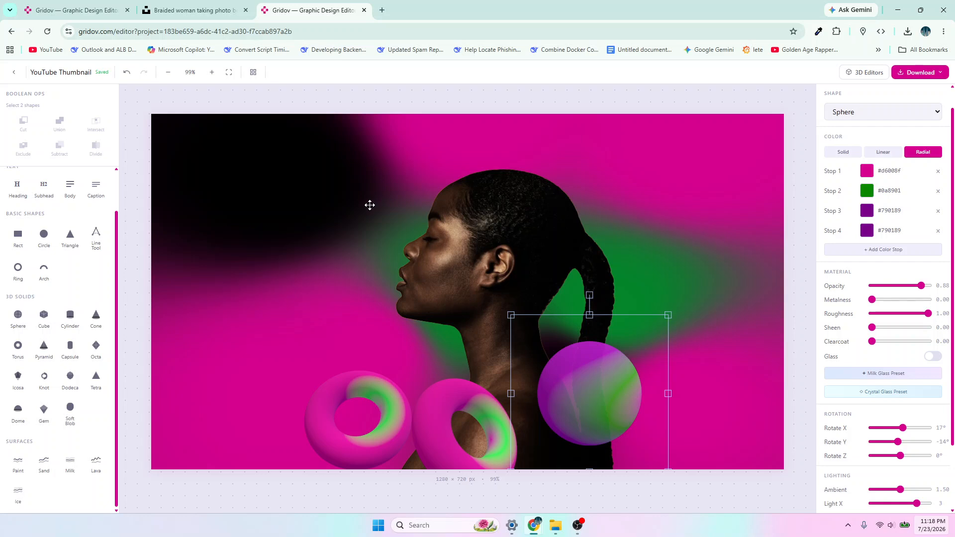
pyautogui.click(383, 178)
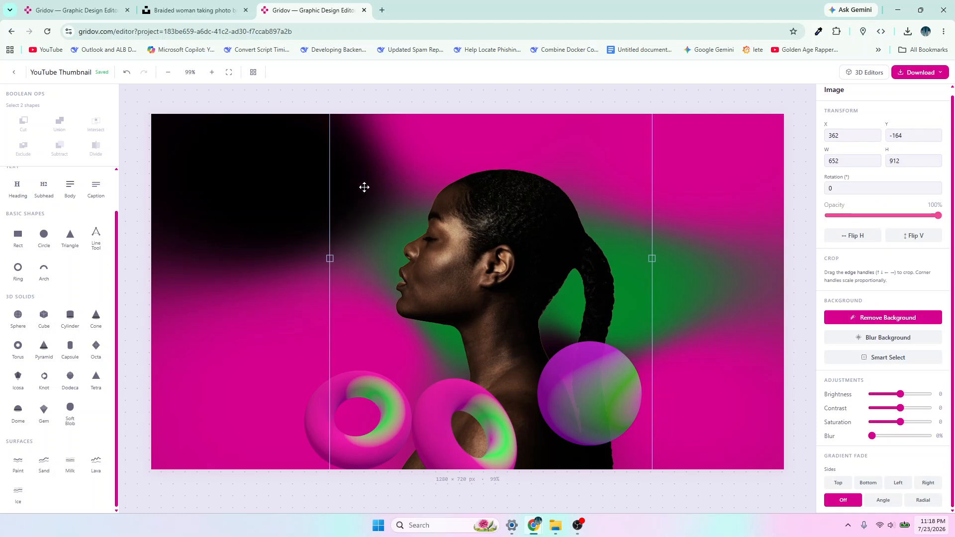
pyautogui.click(271, 195)
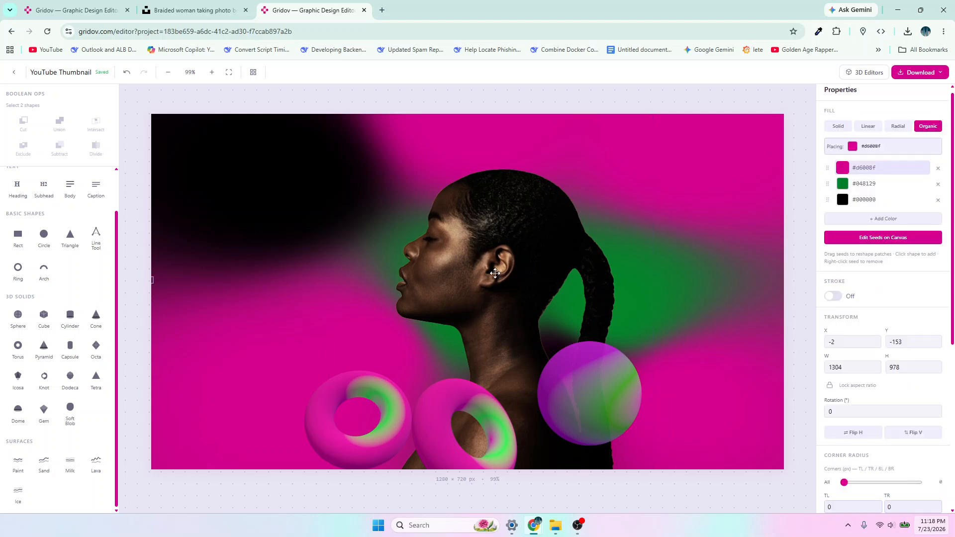